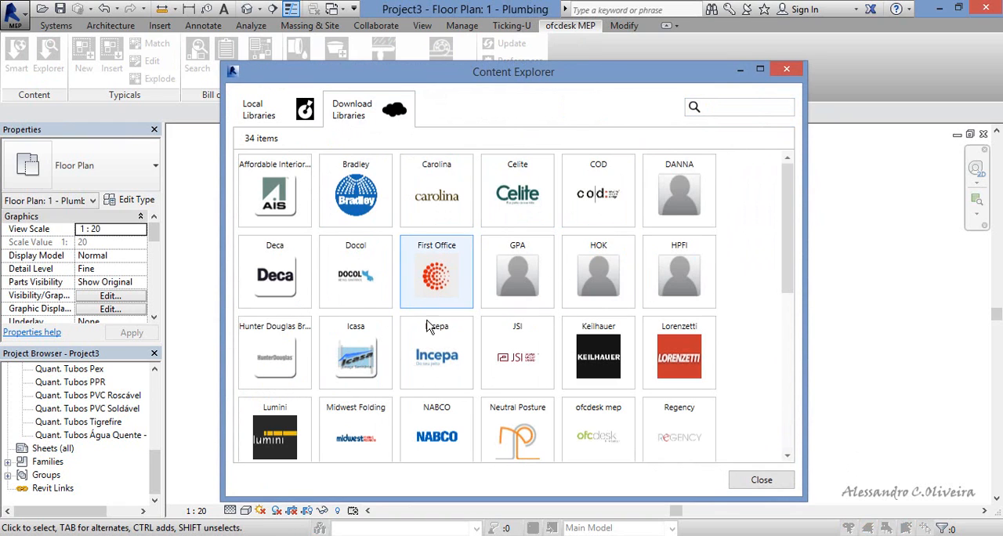
Review the download libraries and the local Tigre libraries in the Content Explorer, and close it.
{"action": "left_click_drag", "start_coordinate": [787, 235], "coordinate": [806, 215]}
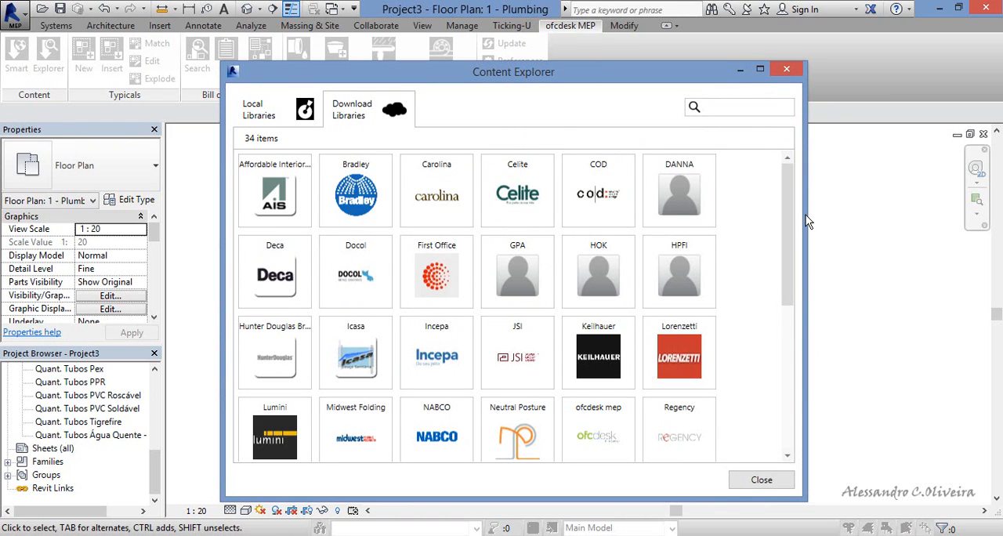
{"action": "left_click", "coordinate": [271, 118]}
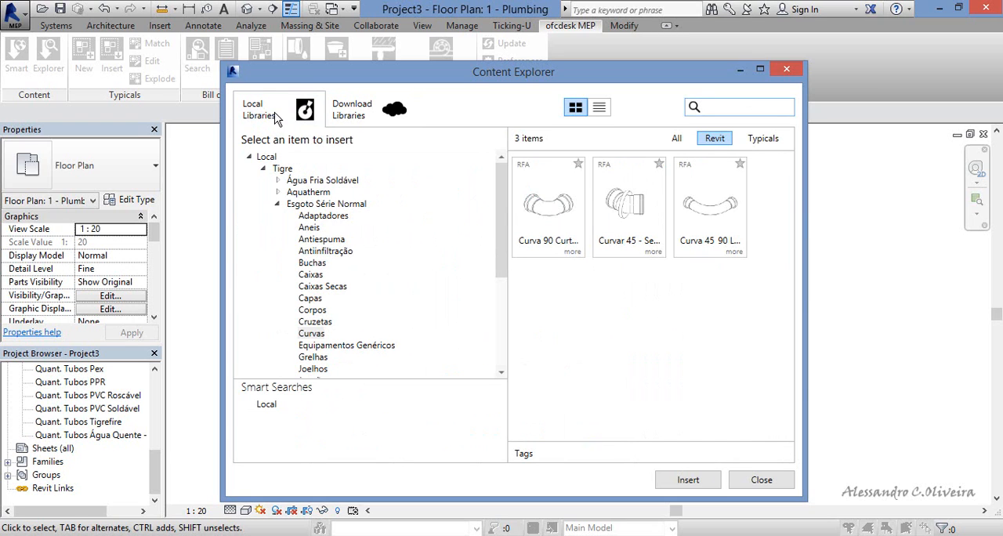
{"action": "left_click", "coordinate": [762, 481]}
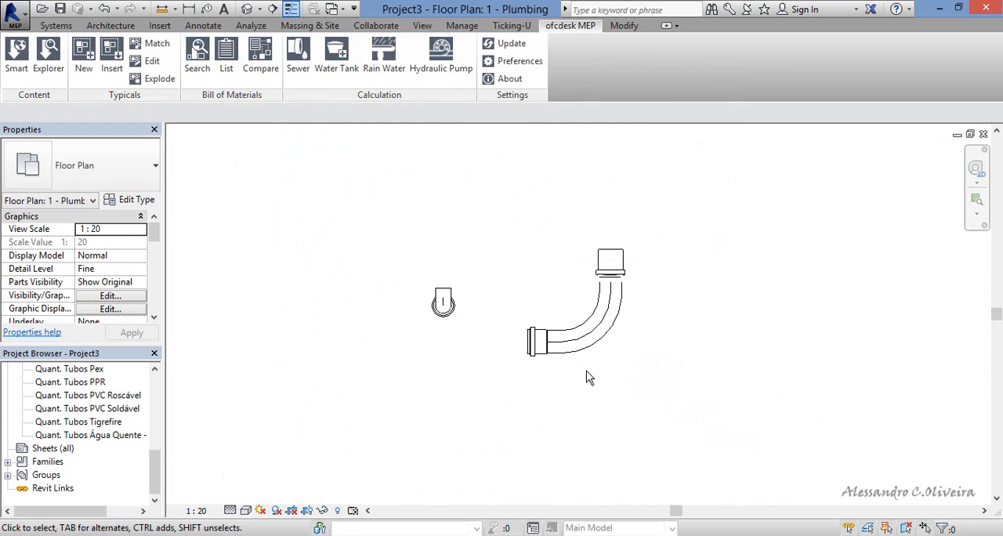
Try the ofcdesk MEP tools for creating a new typical and calculating sewers, dismissing the notice each time.
{"action": "left_click", "coordinate": [83, 56]}
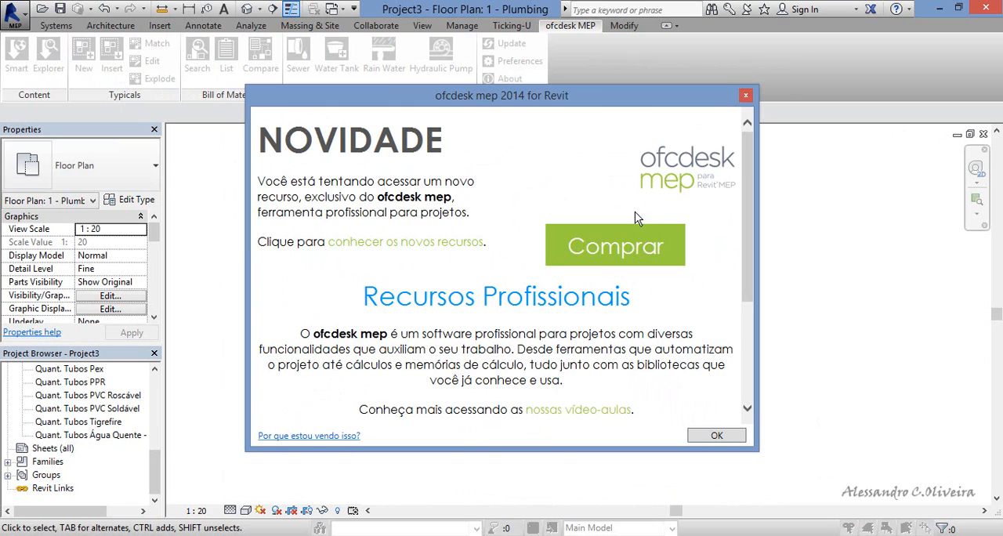
{"action": "left_click", "coordinate": [745, 95]}
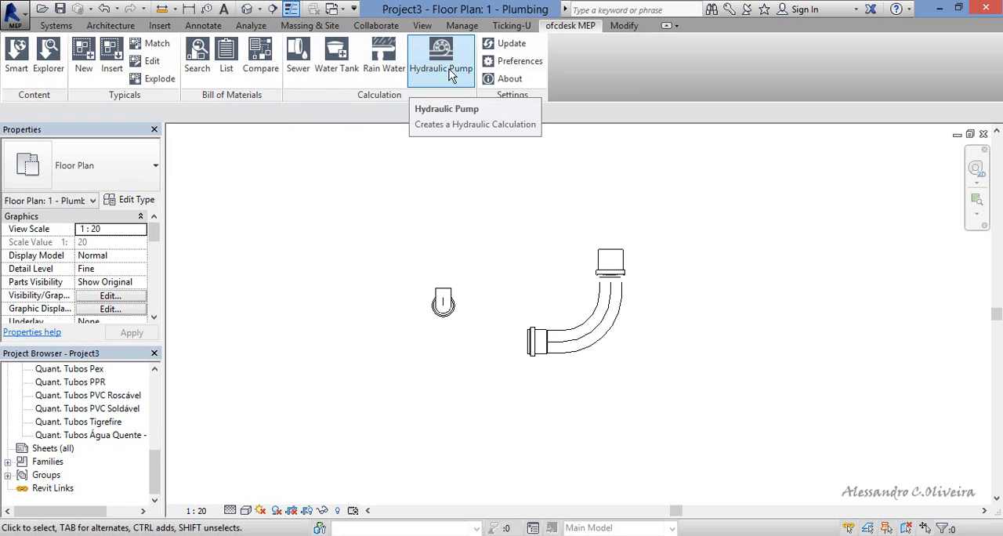
{"action": "left_click", "coordinate": [299, 70]}
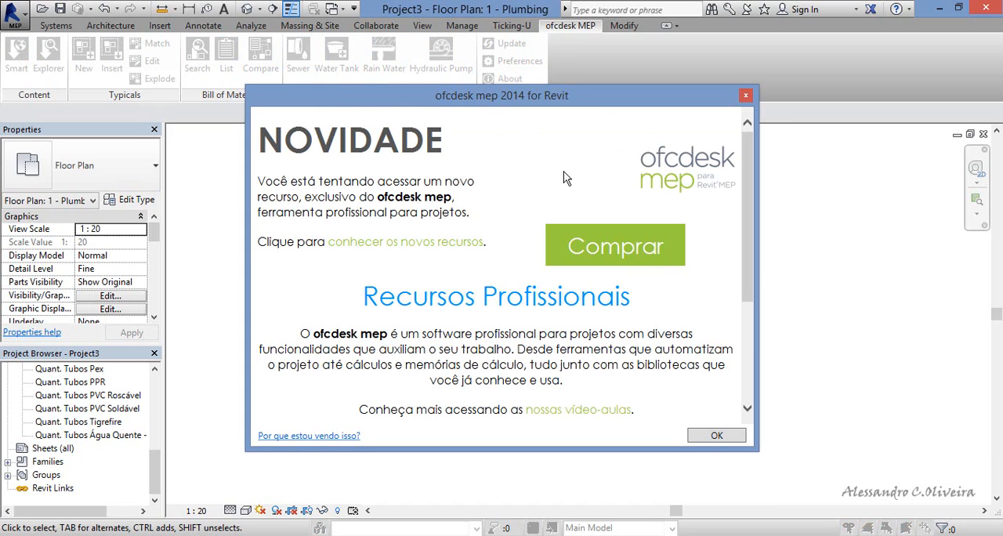
{"action": "left_click", "coordinate": [746, 96]}
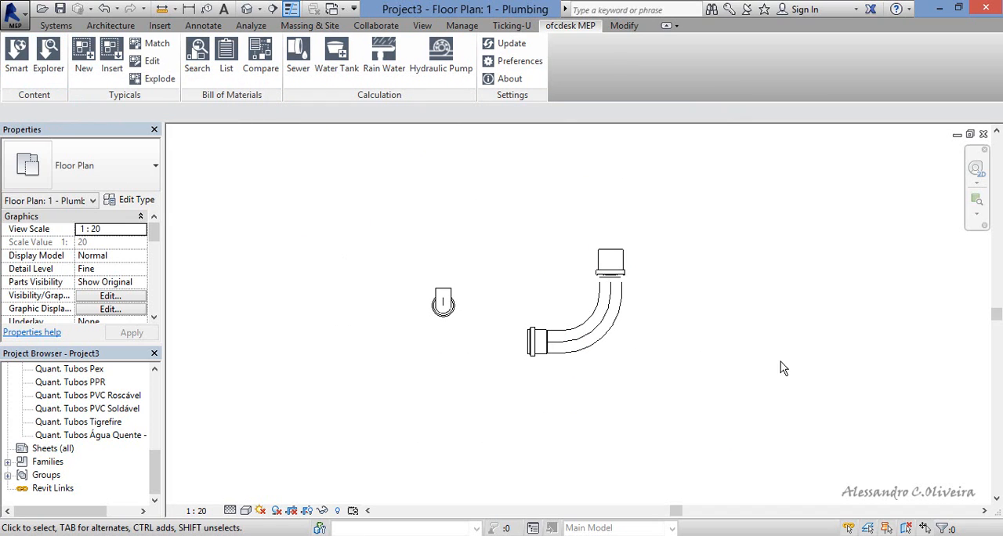
Delete both pipe fittings from the 1 - Plumbing floor plan.
{"action": "scroll", "coordinate": [605, 338], "scroll_direction": "up", "scroll_amount": 2}
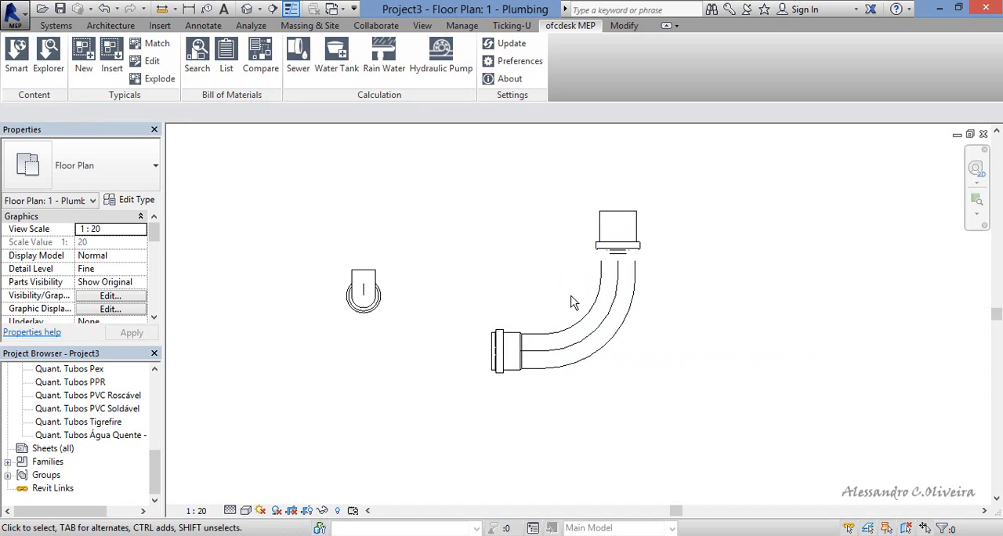
{"action": "scroll", "coordinate": [573, 300], "scroll_direction": "down", "scroll_amount": 1}
{"action": "scroll", "coordinate": [570, 303], "scroll_direction": "down", "scroll_amount": 1}
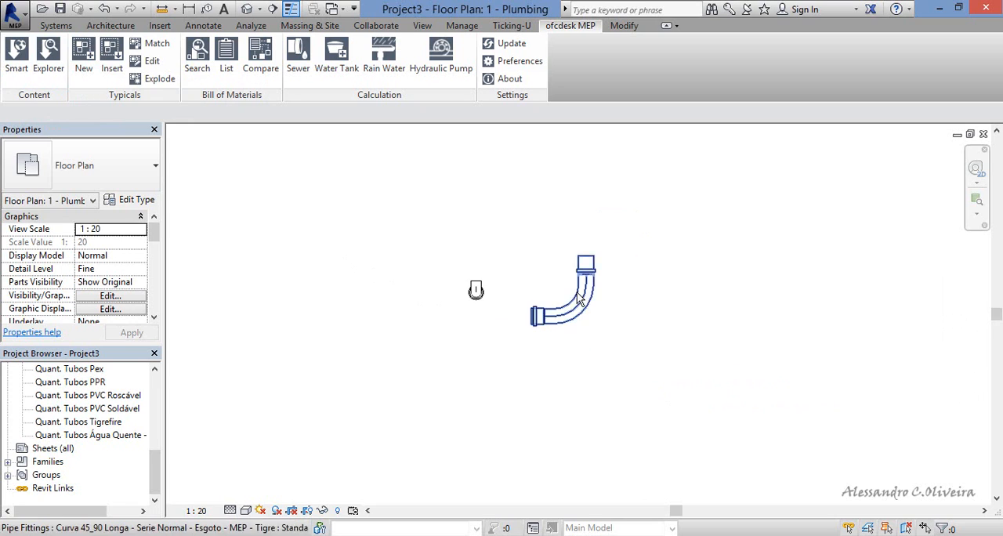
{"action": "scroll", "coordinate": [578, 294], "scroll_direction": "up", "scroll_amount": 2}
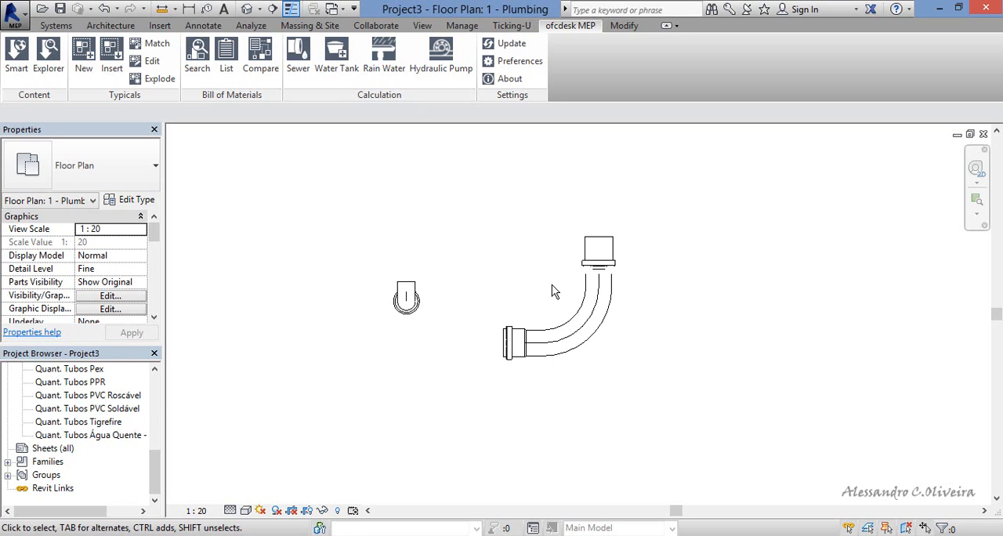
{"action": "scroll", "coordinate": [551, 289], "scroll_direction": "down", "scroll_amount": 3}
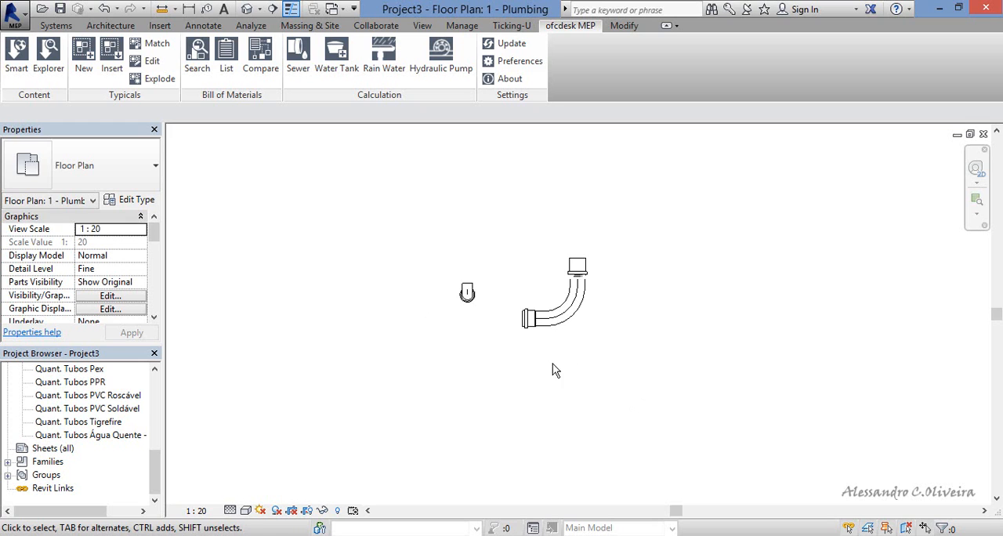
{"action": "left_click_drag", "start_coordinate": [743, 350], "coordinate": [284, 154]}
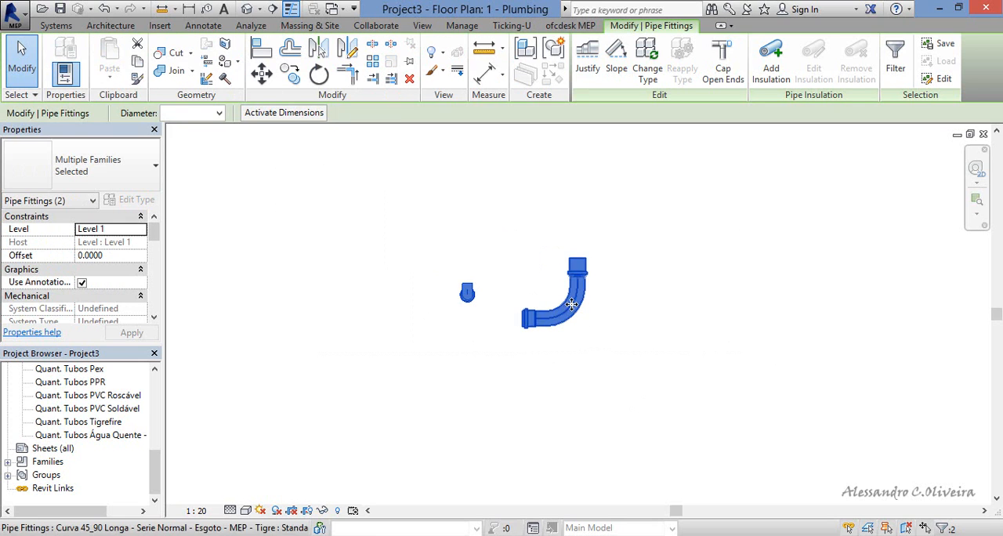
{"action": "key", "text": "Delete"}
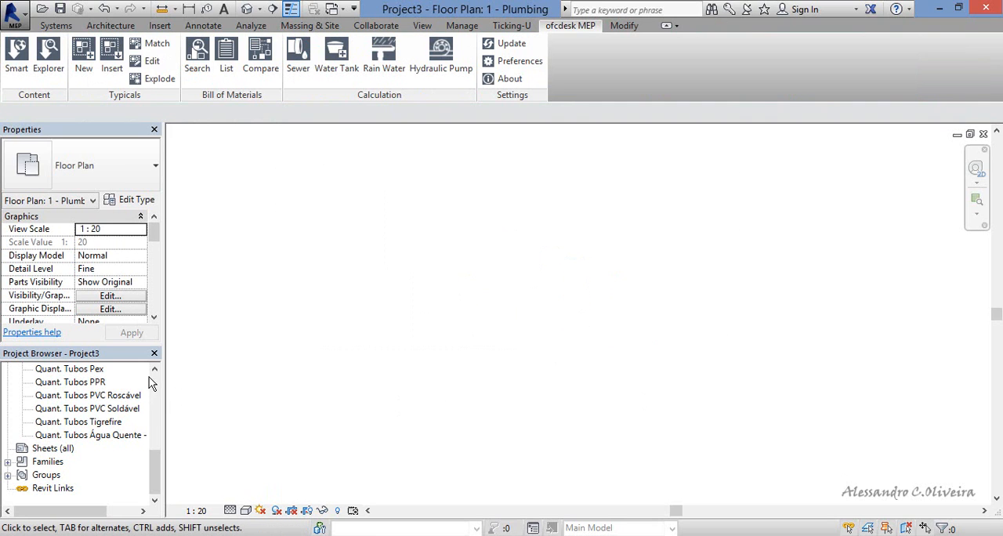
Examine the Electrical views in the Project Browser, collapsing the Lighting and Power groups and the Electrical discipline.
{"action": "left_click_drag", "start_coordinate": [161, 481], "coordinate": [166, 406]}
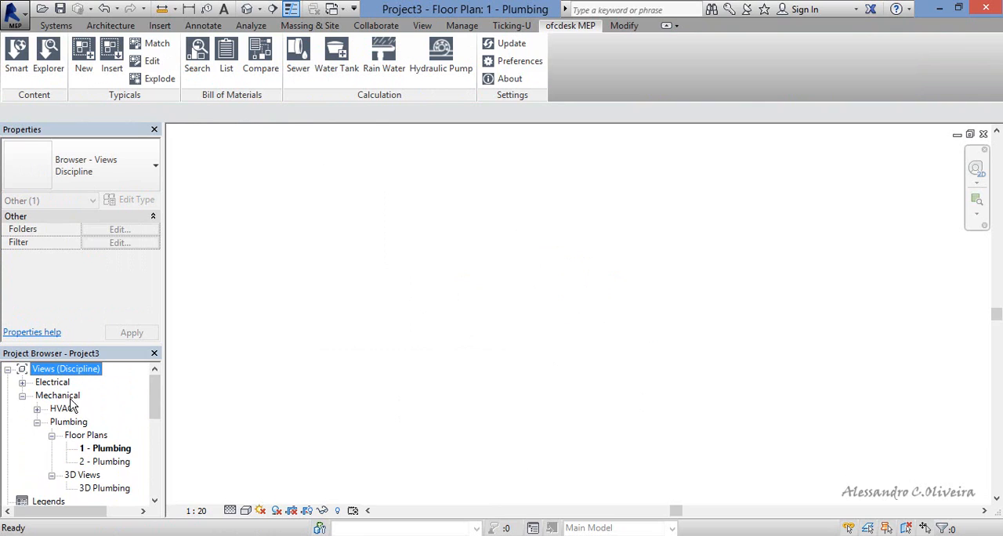
{"action": "left_click", "coordinate": [22, 381]}
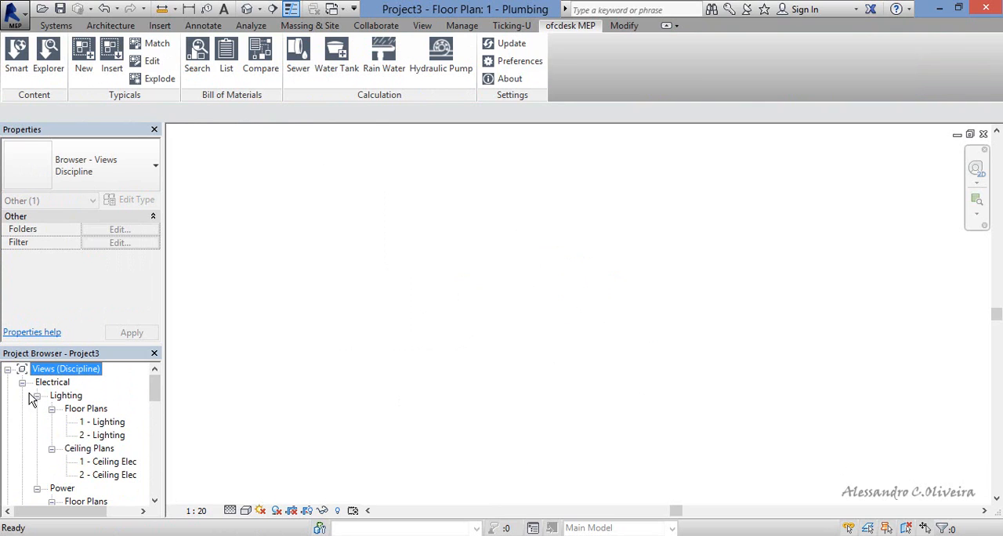
{"action": "left_click", "coordinate": [22, 382]}
{"action": "left_click", "coordinate": [23, 382]}
{"action": "left_click", "coordinate": [37, 396]}
{"action": "left_click", "coordinate": [37, 409]}
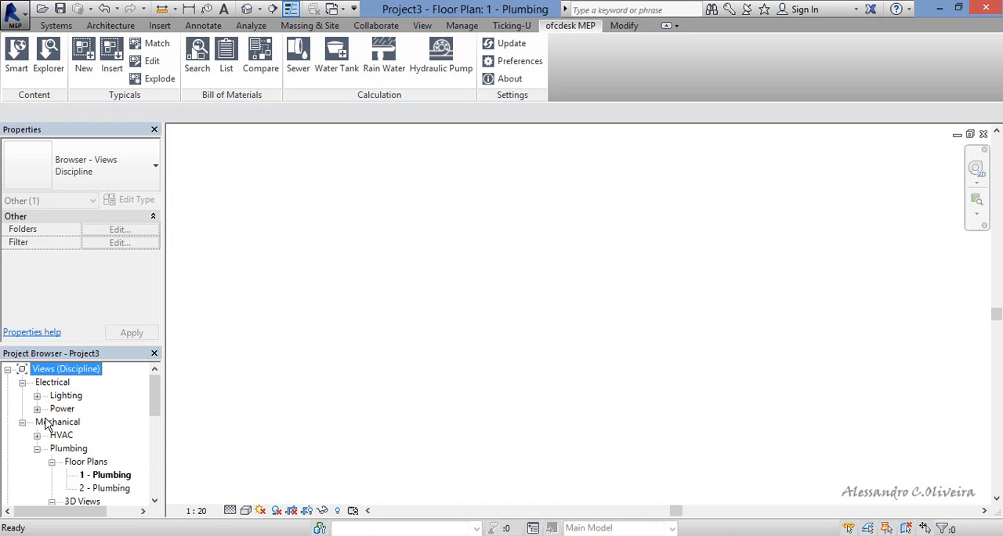
{"action": "left_click", "coordinate": [23, 382]}
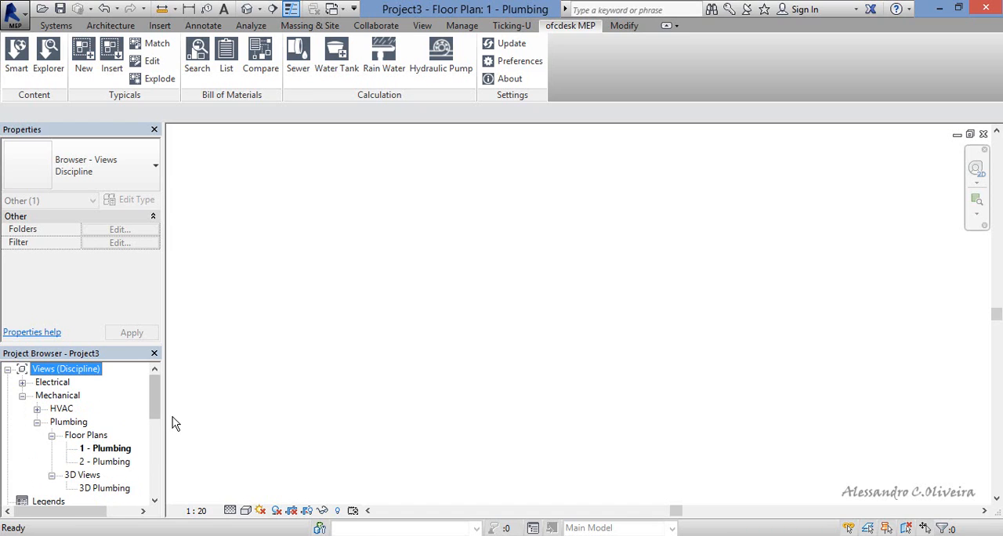
View the Quant. Tubos Drenagem and Quant. Tubos Esgoto - Série Reforçada schedules, and close them to return to the plumbing floor plan.
{"action": "scroll", "coordinate": [160, 411], "scroll_direction": "down", "scroll_amount": 1}
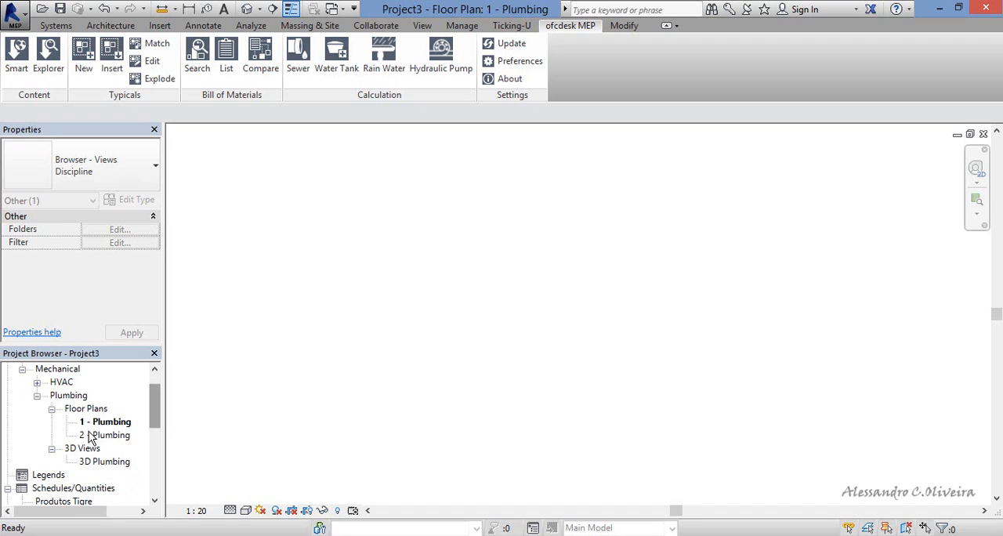
{"action": "scroll", "coordinate": [165, 450], "scroll_direction": "down", "scroll_amount": 4}
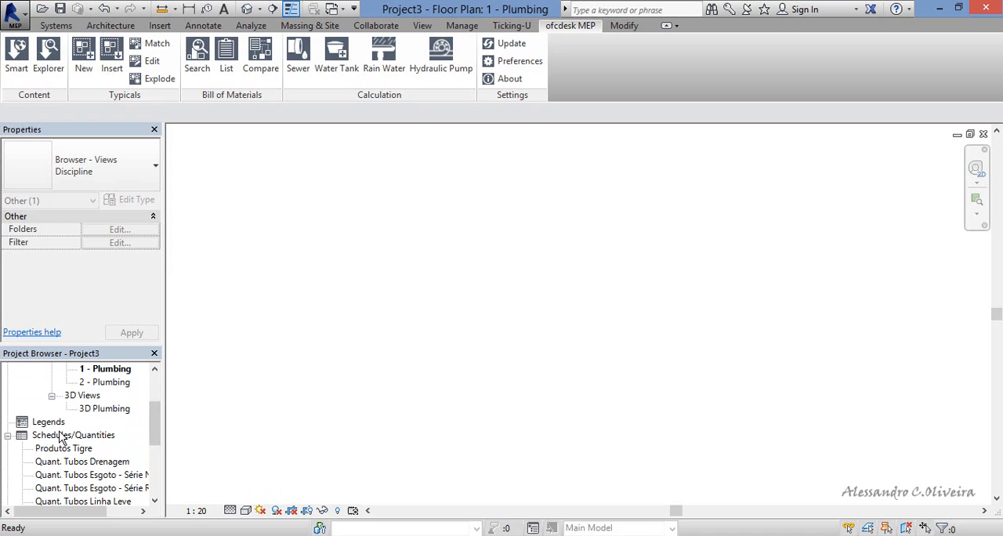
{"action": "scroll", "coordinate": [161, 442], "scroll_direction": "down", "scroll_amount": 3}
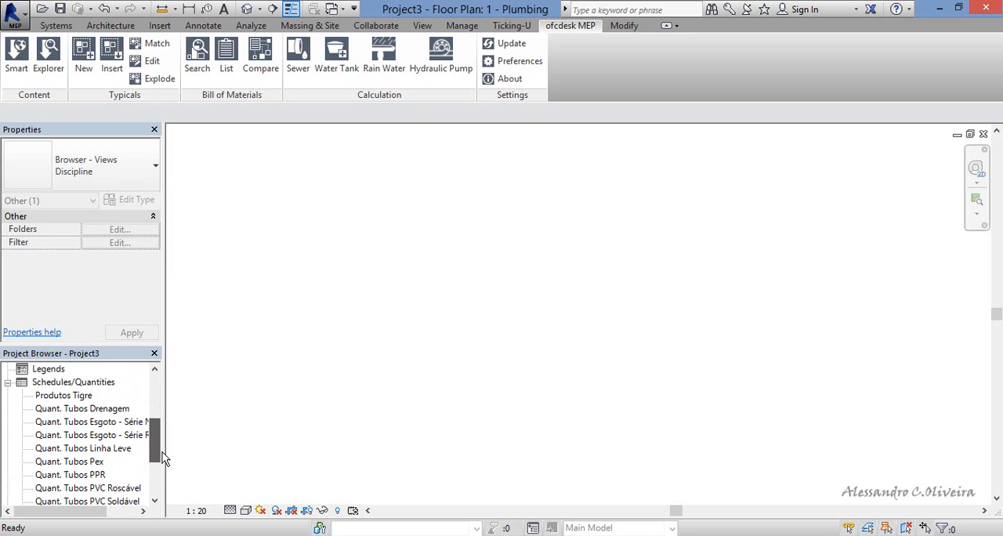
{"action": "scroll", "coordinate": [165, 455], "scroll_direction": "up", "scroll_amount": 2}
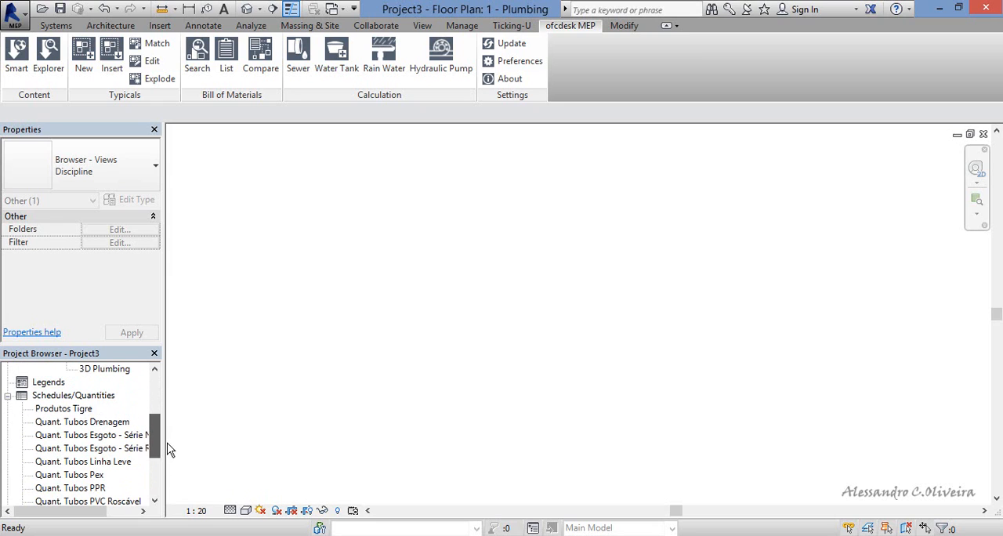
{"action": "double_click", "coordinate": [85, 422]}
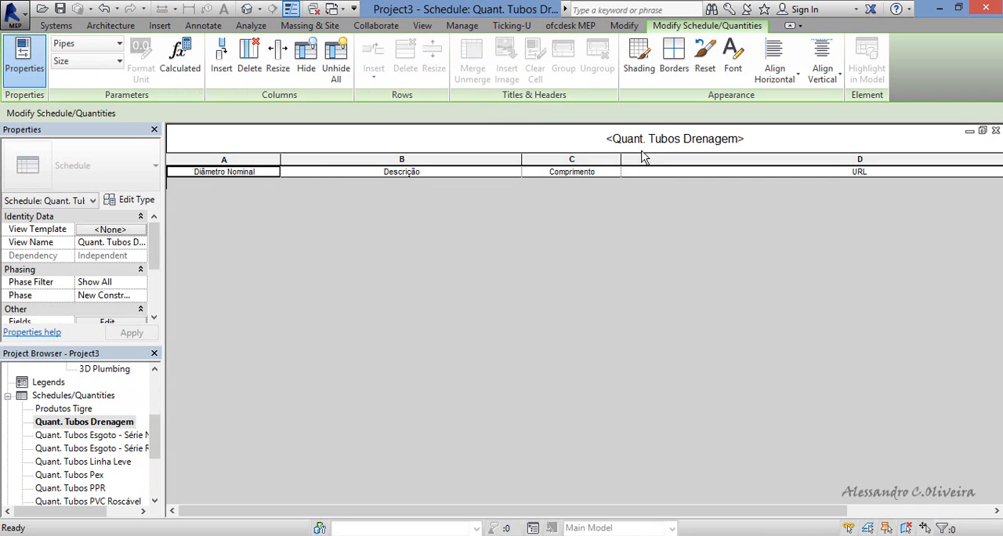
{"action": "double_click", "coordinate": [115, 440]}
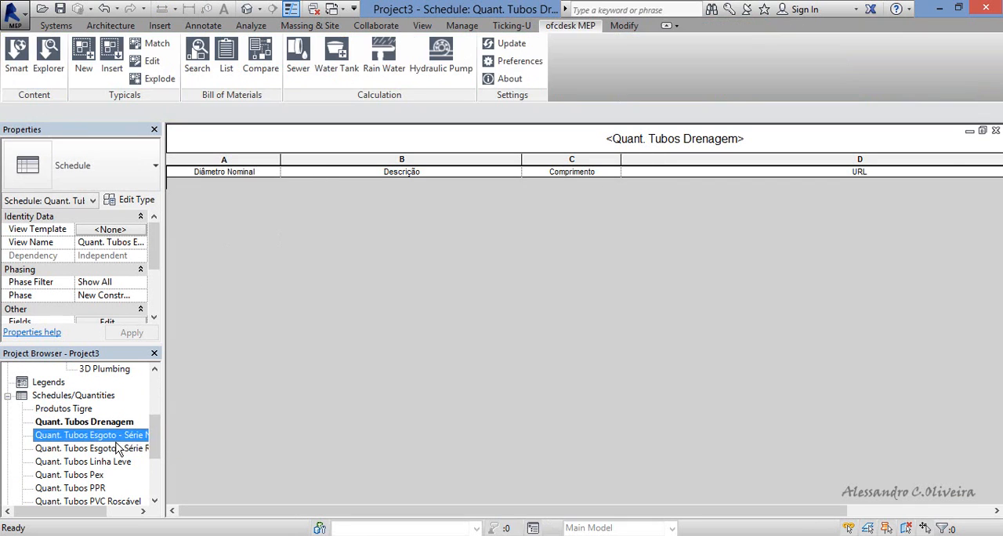
{"action": "left_click", "coordinate": [114, 450]}
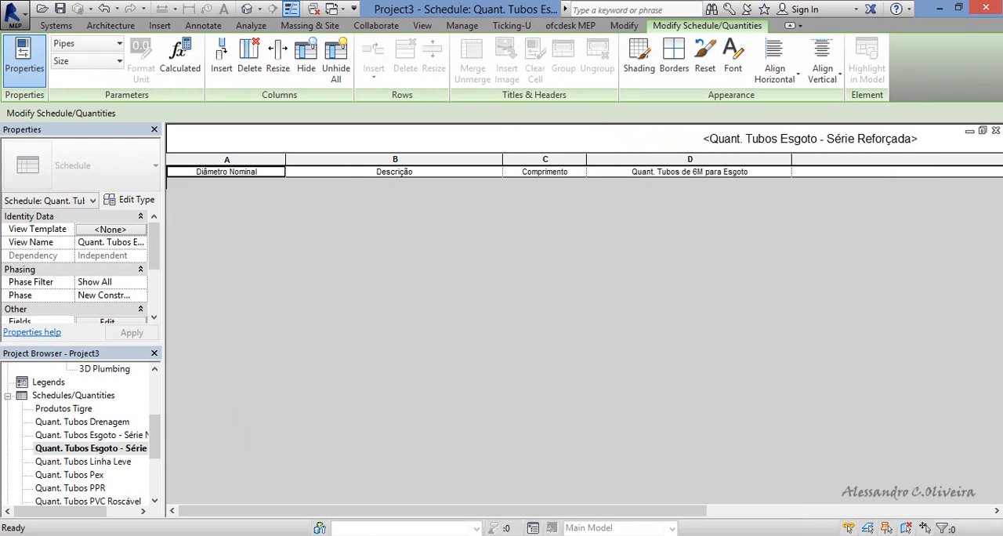
{"action": "left_click", "coordinate": [1000, 143]}
{"action": "left_click", "coordinate": [999, 142]}
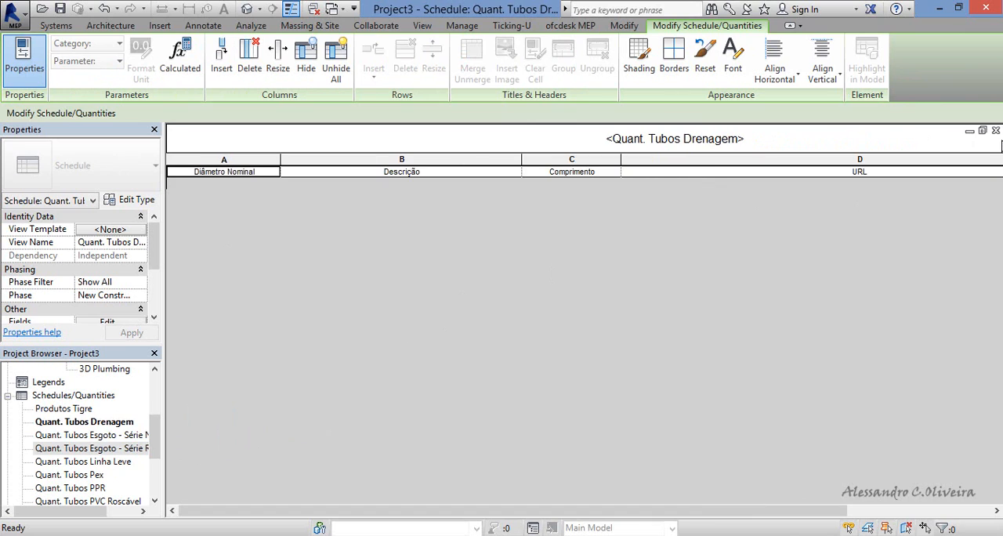
{"action": "left_click", "coordinate": [999, 142]}
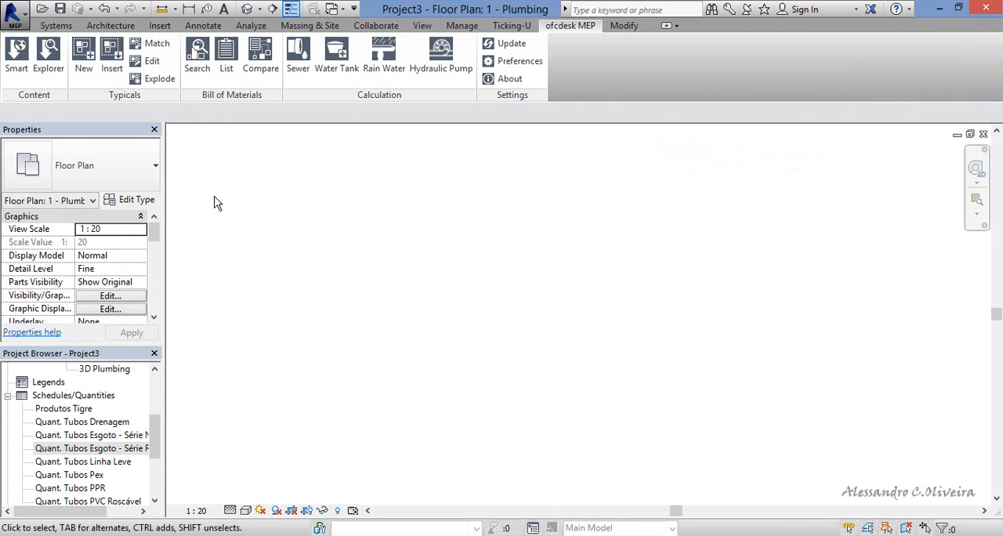
Start the Pipe command with the pipe type Esgoto, Tubo Série Normal.
{"action": "left_click", "coordinate": [56, 25]}
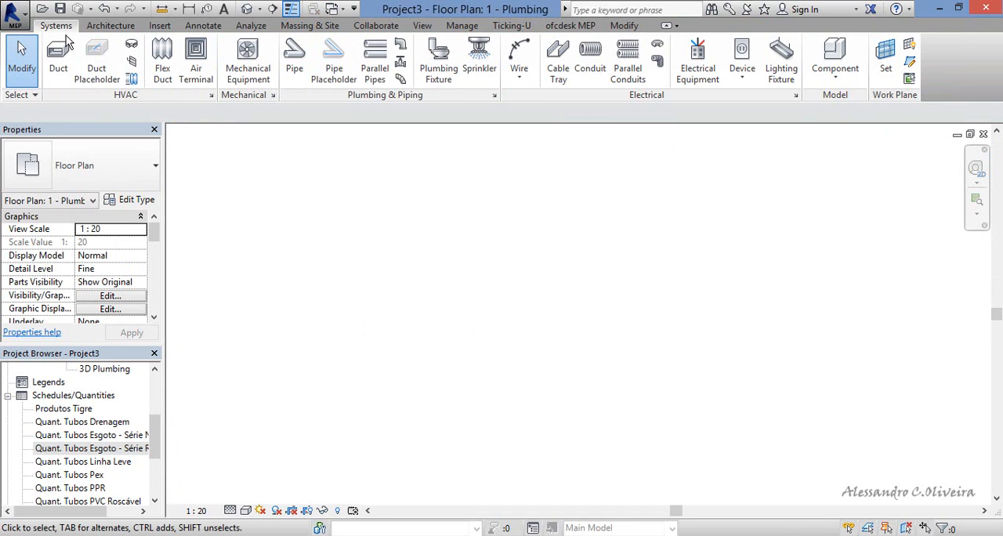
{"action": "left_click", "coordinate": [305, 83]}
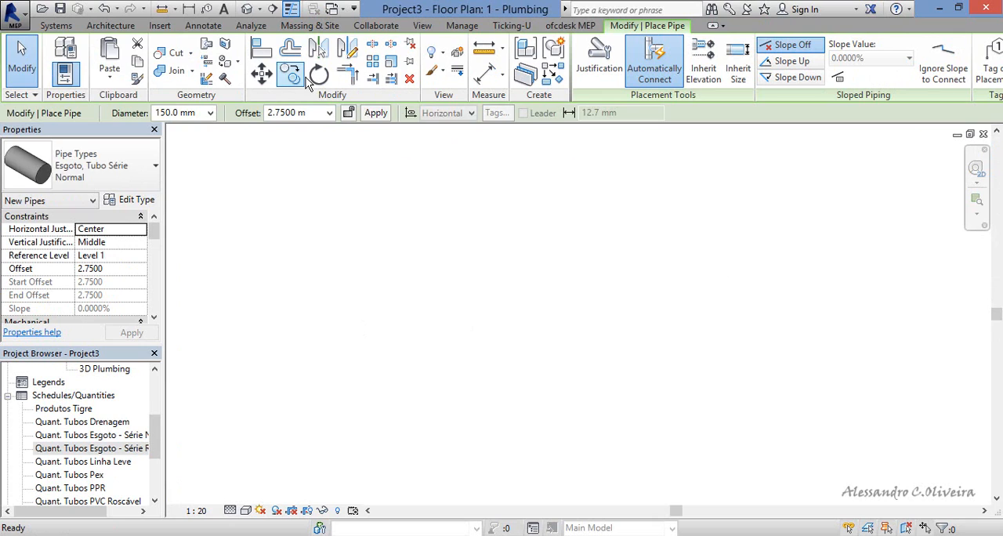
{"action": "left_click", "coordinate": [156, 170]}
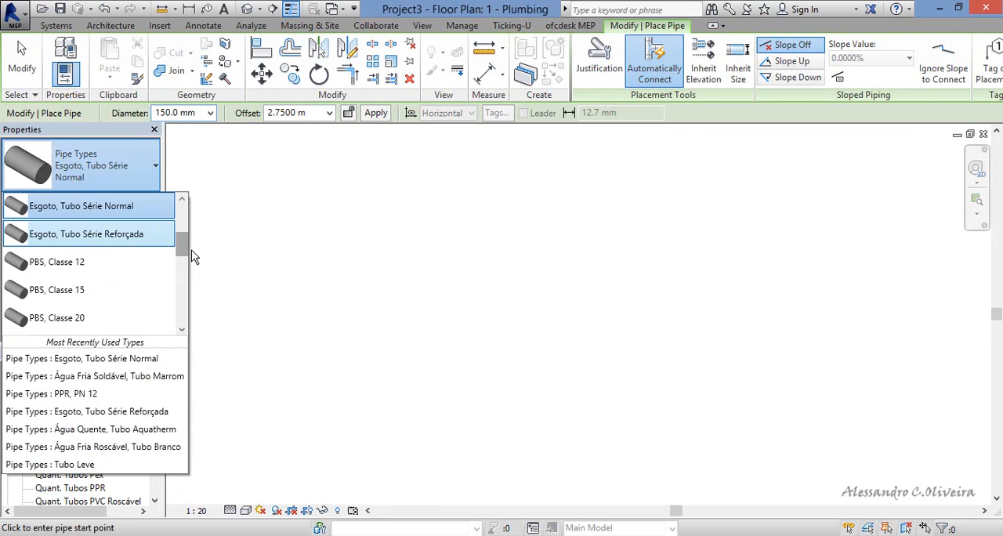
{"action": "mouse_move", "coordinate": [190, 255]}
{"action": "left_mouse_down"}
{"action": "mouse_move", "coordinate": [192, 223]}
{"action": "mouse_move", "coordinate": [196, 242]}
{"action": "left_mouse_up"}
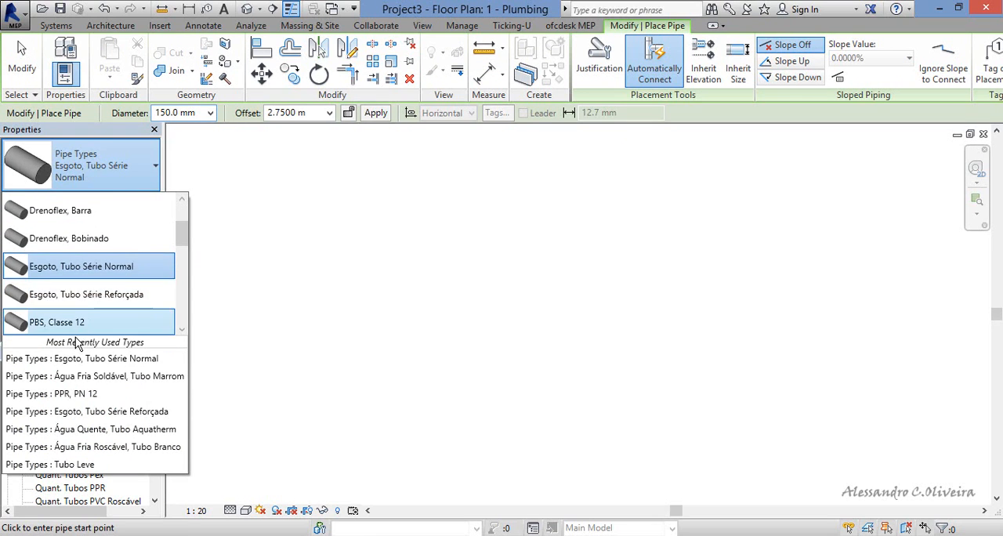
{"action": "left_click", "coordinate": [88, 274]}
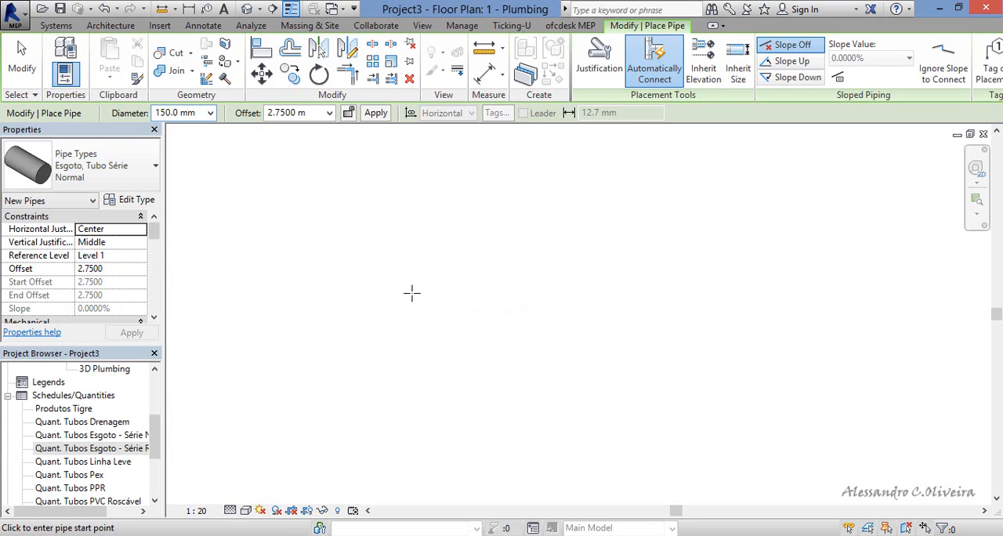
Set the new pipe's diameter to 100 mm and its offset to -1 m.
{"action": "left_click", "coordinate": [210, 113]}
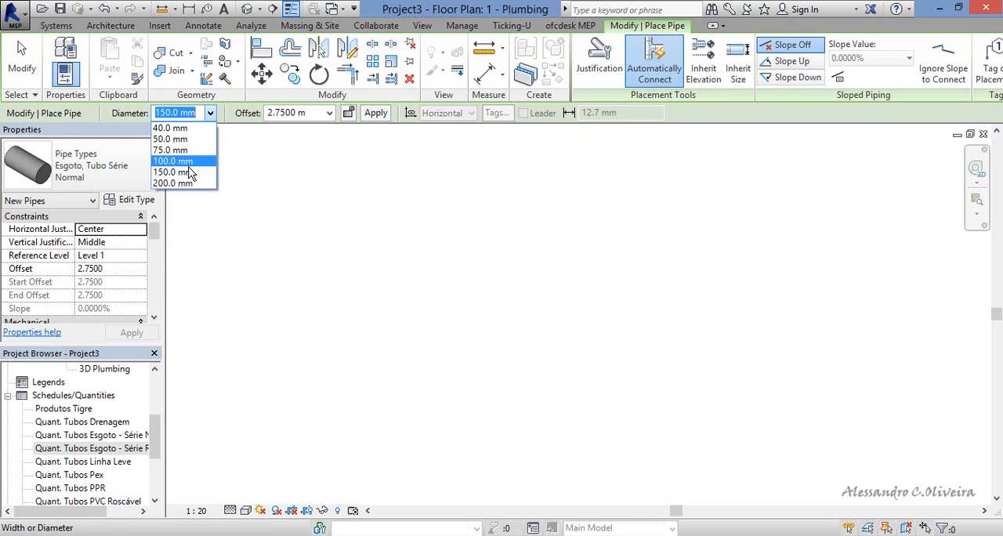
{"action": "left_click", "coordinate": [188, 160]}
{"action": "left_click", "coordinate": [297, 113]}
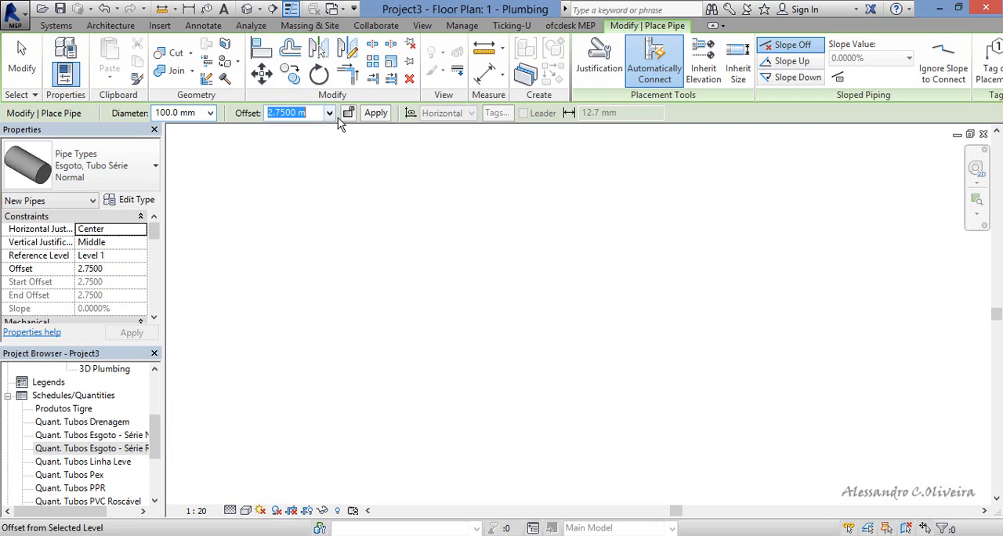
{"action": "left_click", "coordinate": [331, 114]}
{"action": "left_click", "coordinate": [327, 113]}
{"action": "left_click_drag", "start_coordinate": [321, 116], "coordinate": [237, 127]}
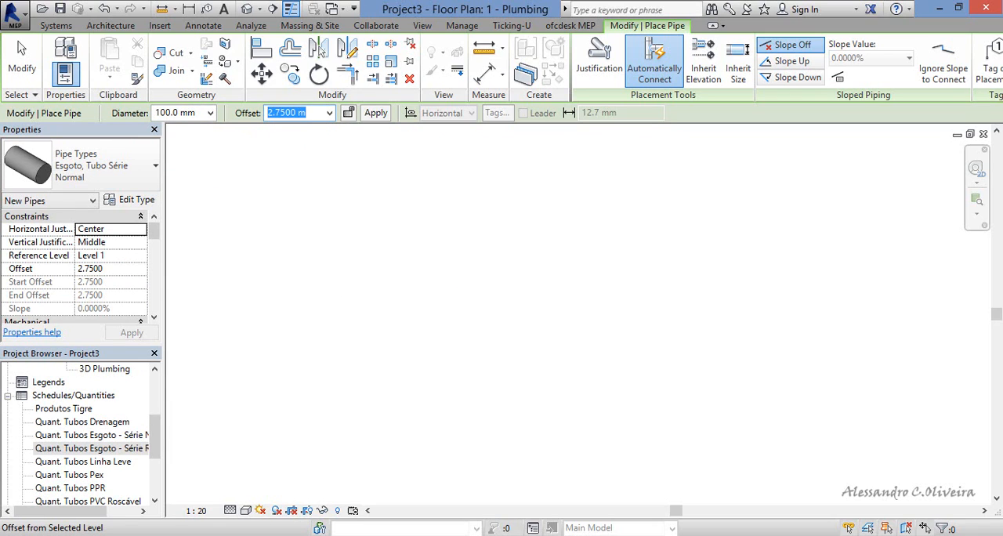
{"action": "type", "text": "0"}
{"action": "type", "text": "-1"}
{"action": "key", "text": "Return"}
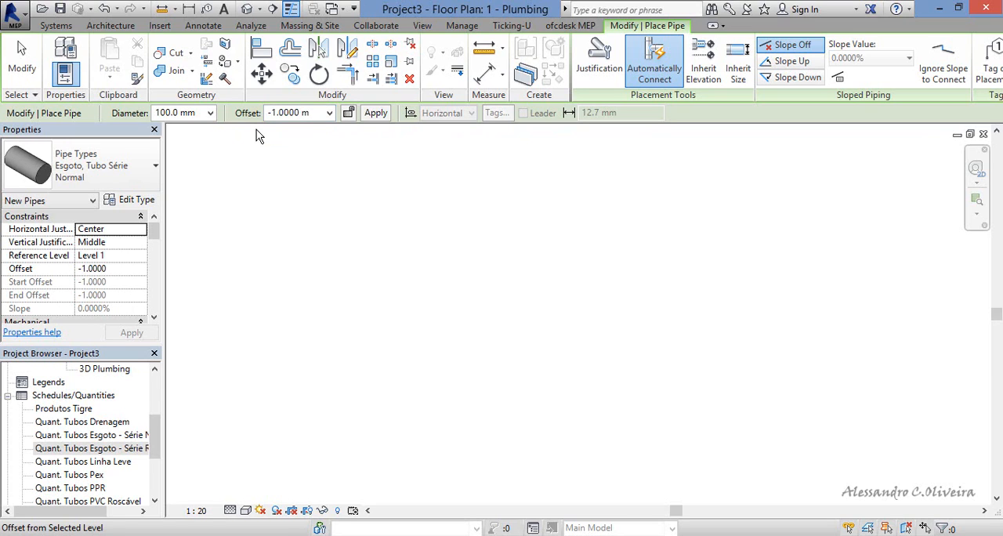
Draw a short horizontal sewer pipe about 0.26 m long at the -1 m offset, and dismiss the visibility warning.
{"action": "left_click", "coordinate": [365, 291]}
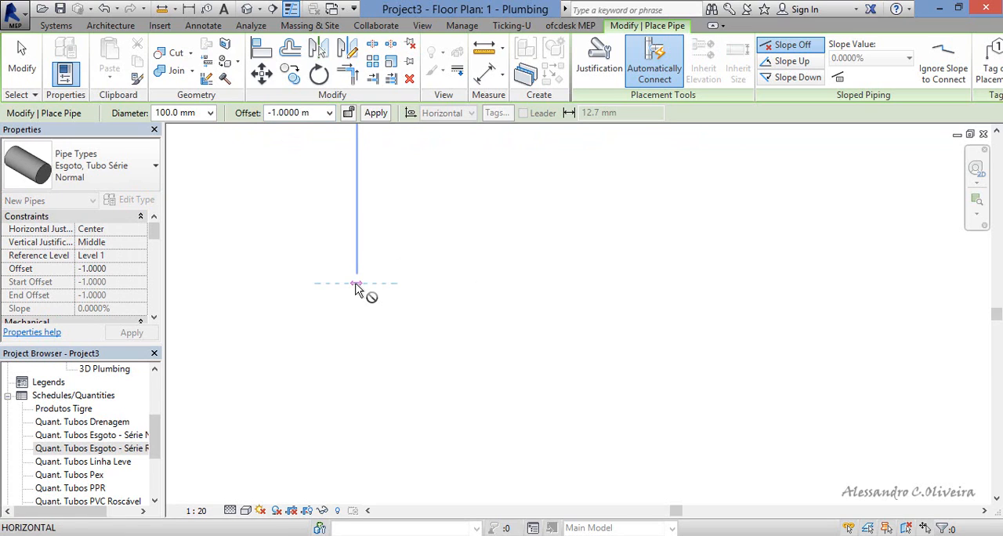
{"action": "left_click", "coordinate": [436, 285]}
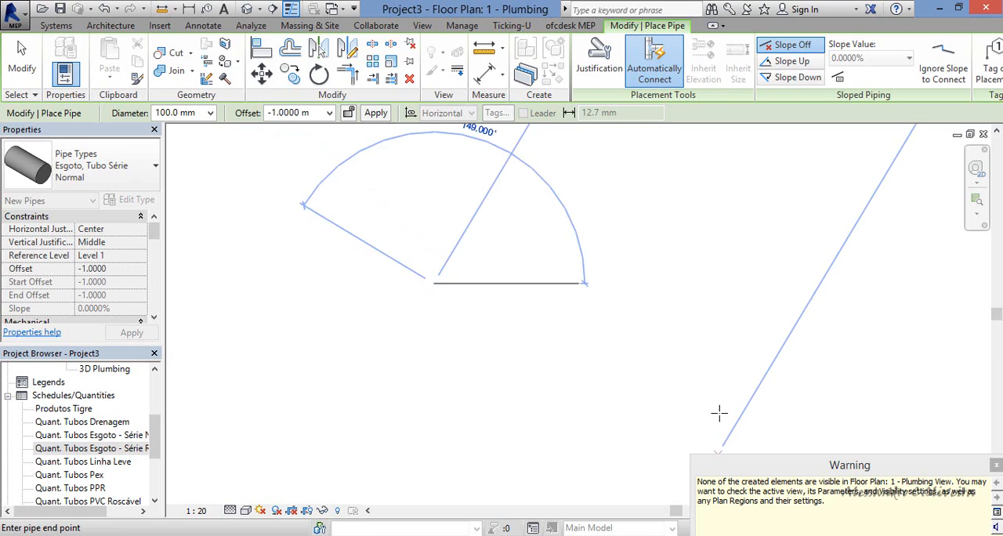
{"action": "key", "text": "Escape"}
{"action": "key", "text": "Escape"}
{"action": "left_click", "coordinate": [996, 465]}
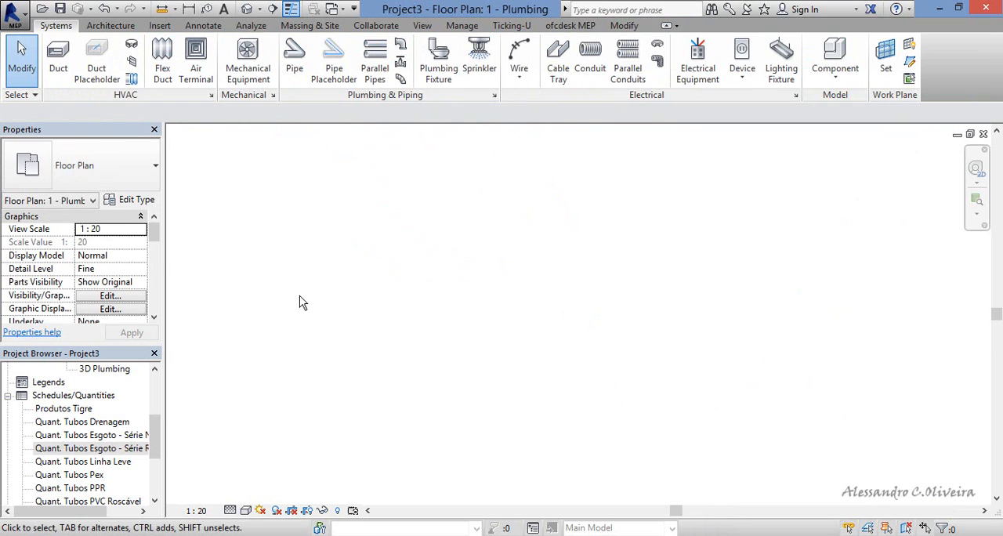
Set the View Depth level offset to -2 in the plumbing floor plan's View Range.
{"action": "left_click_drag", "start_coordinate": [167, 247], "coordinate": [167, 305]}
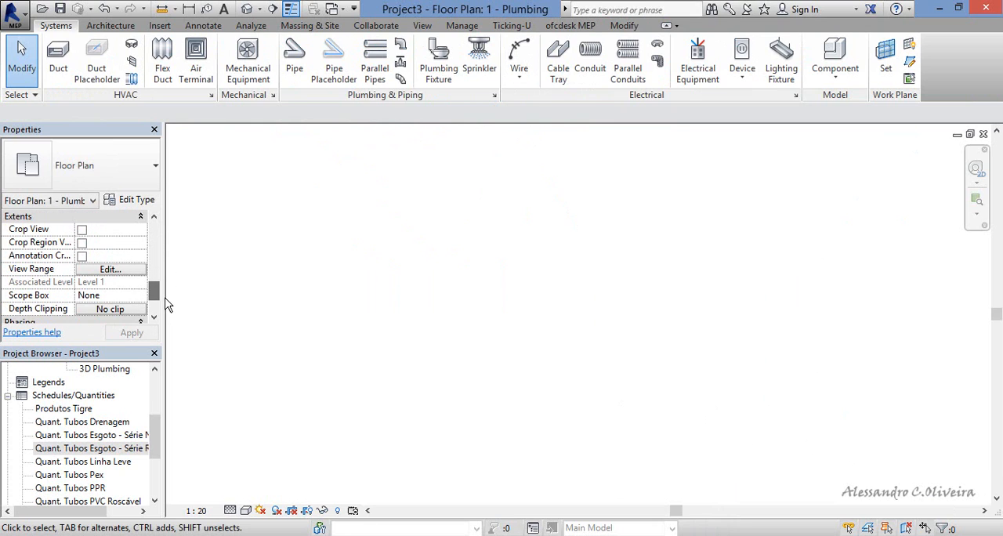
{"action": "left_click", "coordinate": [110, 268]}
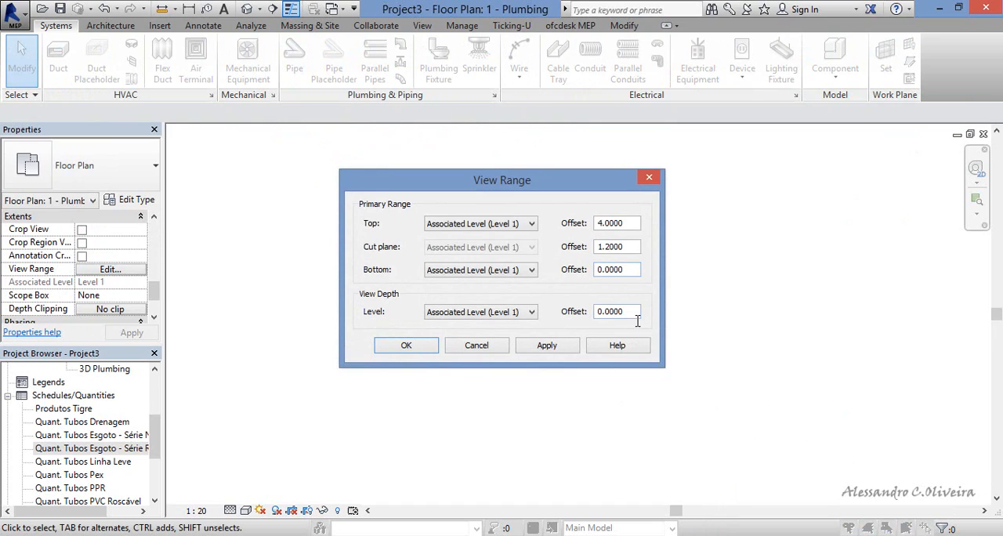
{"action": "left_click_drag", "start_coordinate": [636, 316], "coordinate": [588, 313]}
{"action": "left_click", "coordinate": [543, 353]}
{"action": "left_click", "coordinate": [416, 351]}
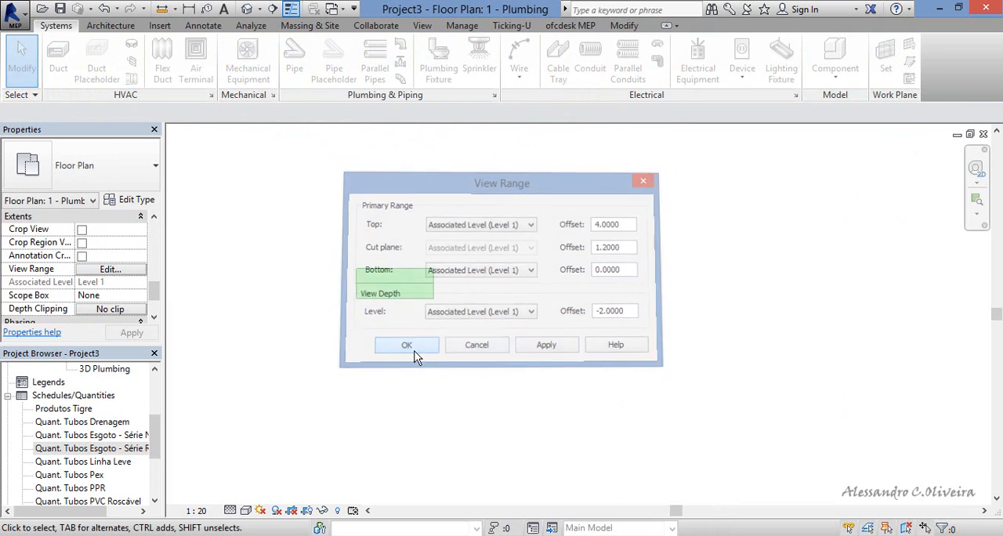
Delete the short pipe, and restart the Pipe command with a 0 m offset for the 100 mm Esgoto, Tubo Série Normal pipe.
{"action": "left_click", "coordinate": [416, 306]}
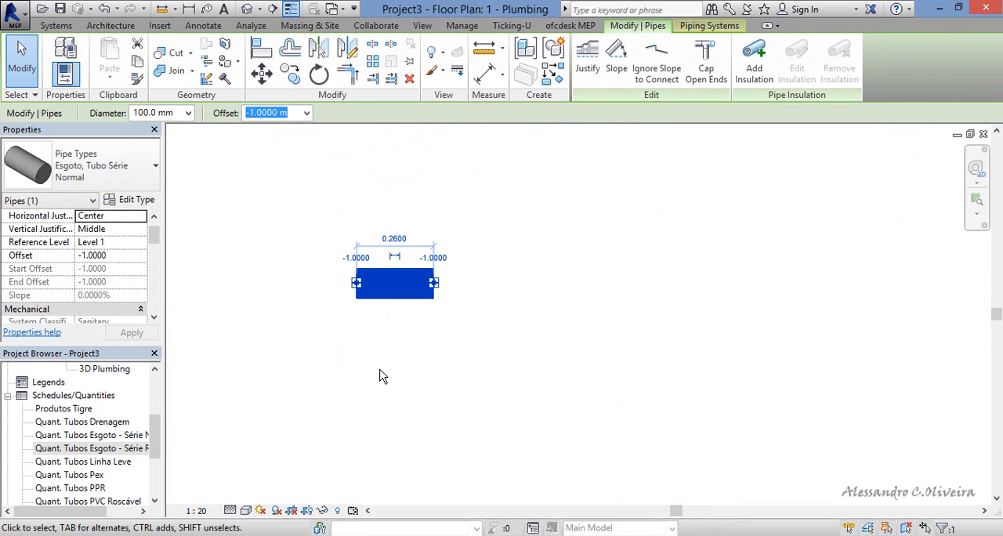
{"action": "key", "text": "Delete"}
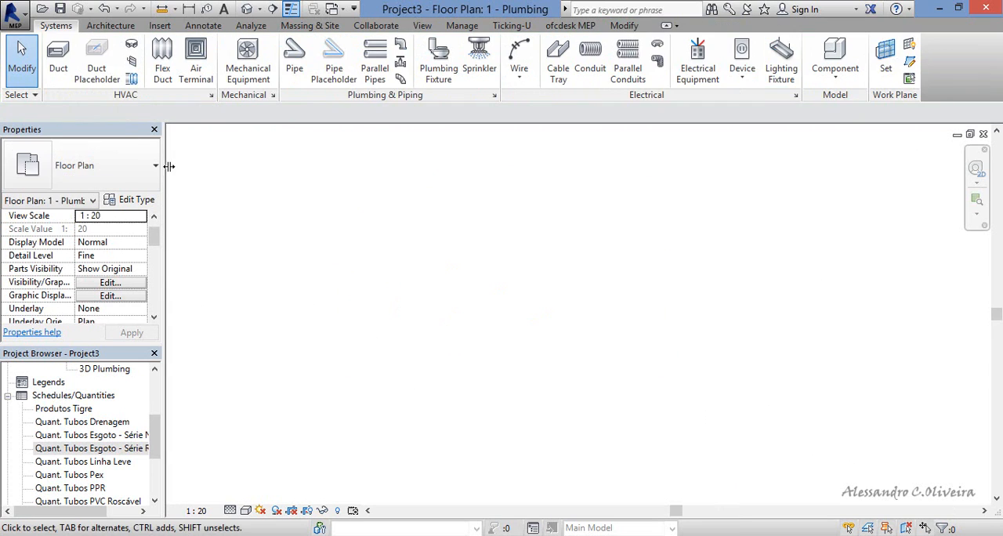
{"action": "left_click", "coordinate": [291, 64]}
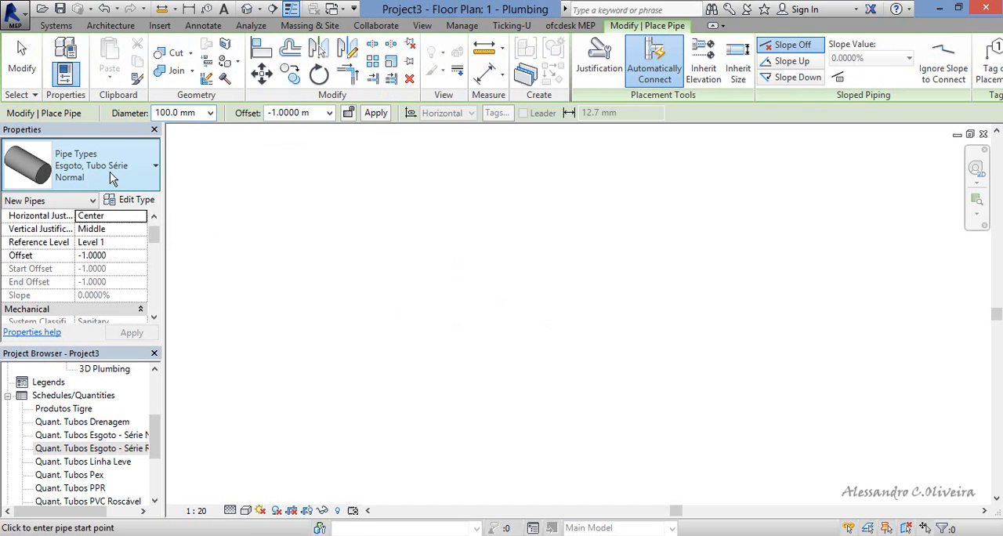
{"action": "left_click", "coordinate": [210, 112]}
{"action": "left_click", "coordinate": [211, 114]}
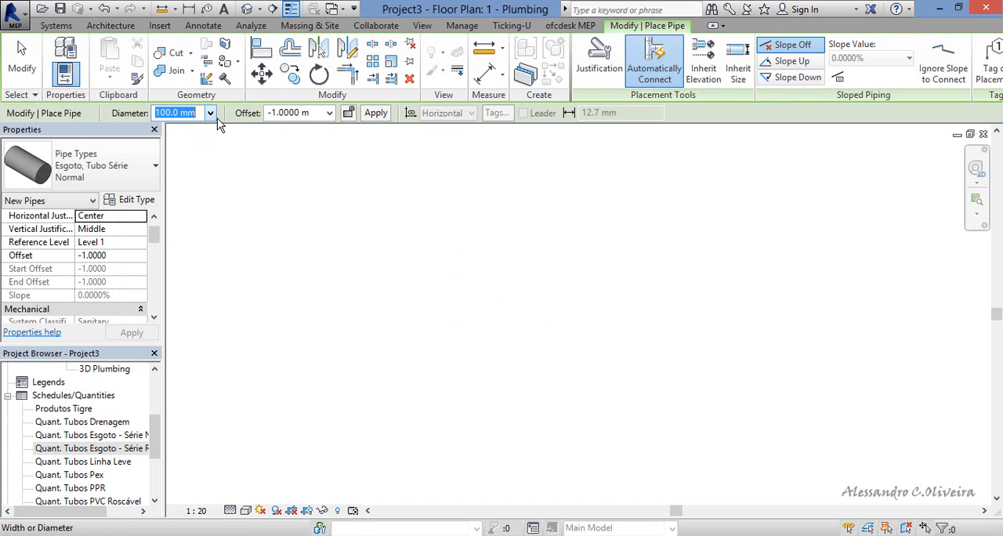
{"action": "left_click", "coordinate": [329, 114]}
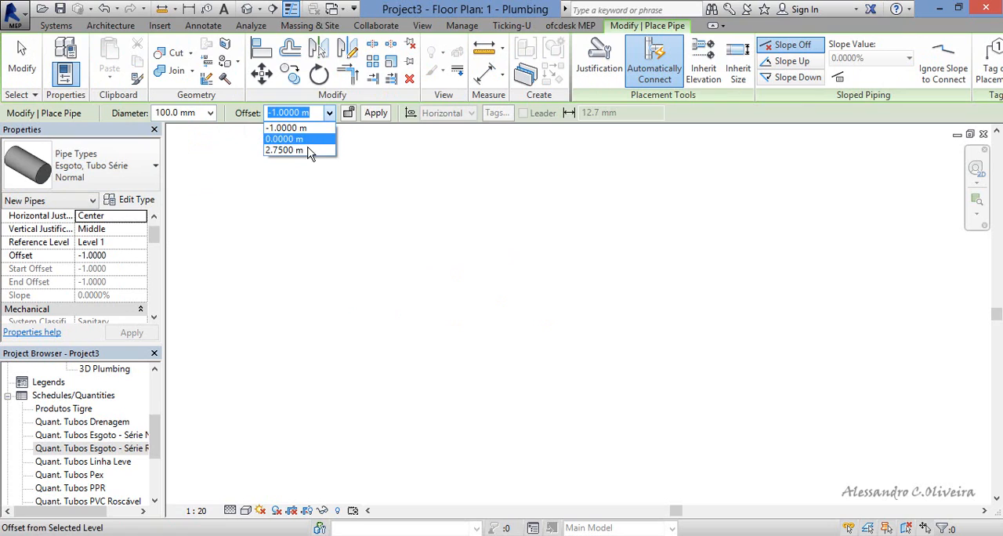
{"action": "left_click", "coordinate": [306, 142]}
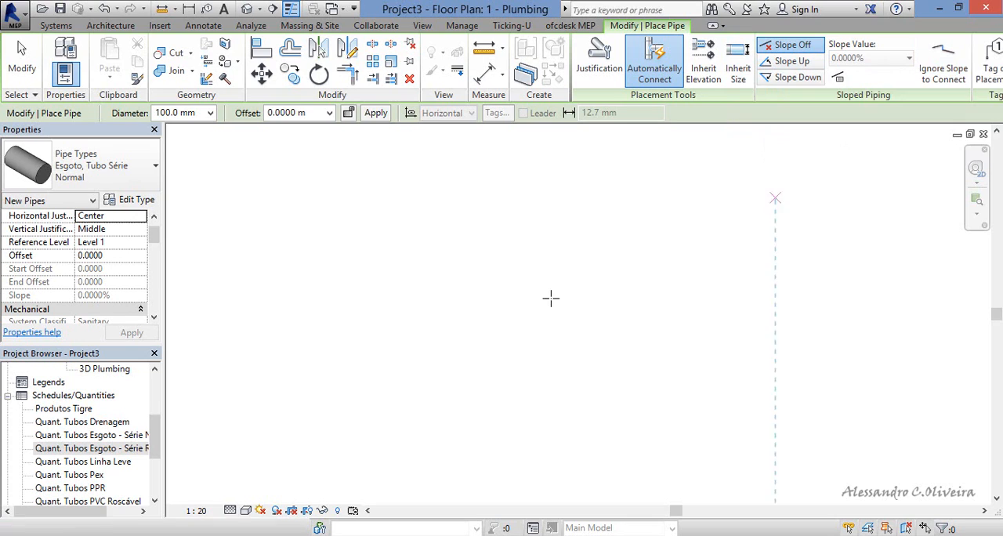
Draw a four-segment sewer pipe run: horizontally to the right, vertically down, diagonally down-right at 45°, and horizontally to the right again.
{"action": "left_click", "coordinate": [314, 239]}
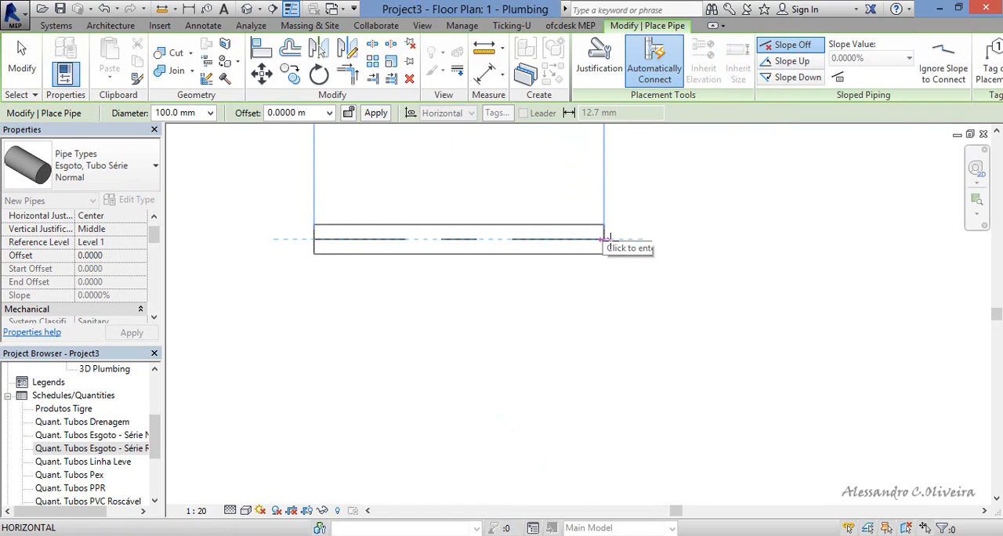
{"action": "left_click", "coordinate": [603, 239]}
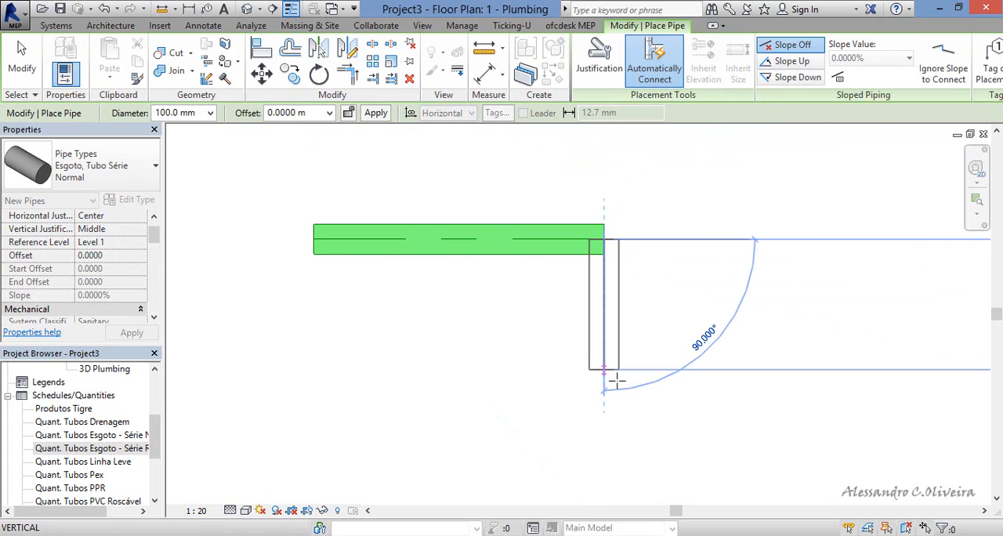
{"action": "left_click", "coordinate": [645, 418]}
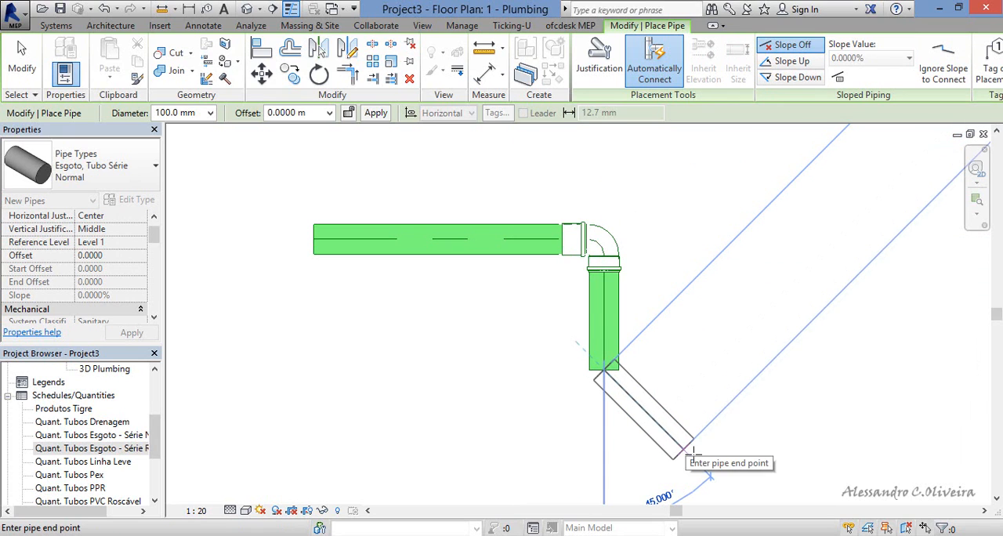
{"action": "scroll", "coordinate": [664, 413], "scroll_direction": "down", "scroll_amount": 2}
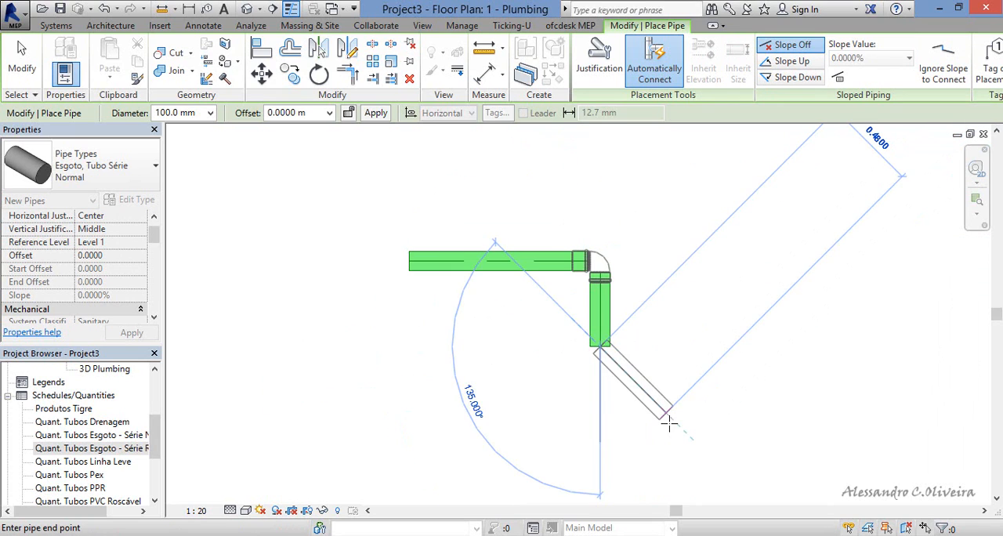
{"action": "left_click", "coordinate": [672, 415]}
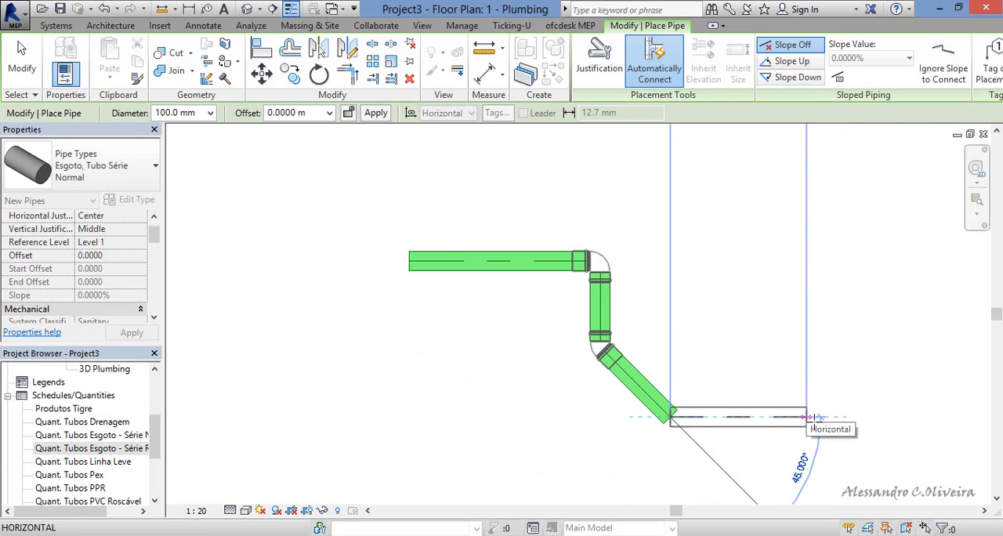
{"action": "left_click", "coordinate": [810, 417]}
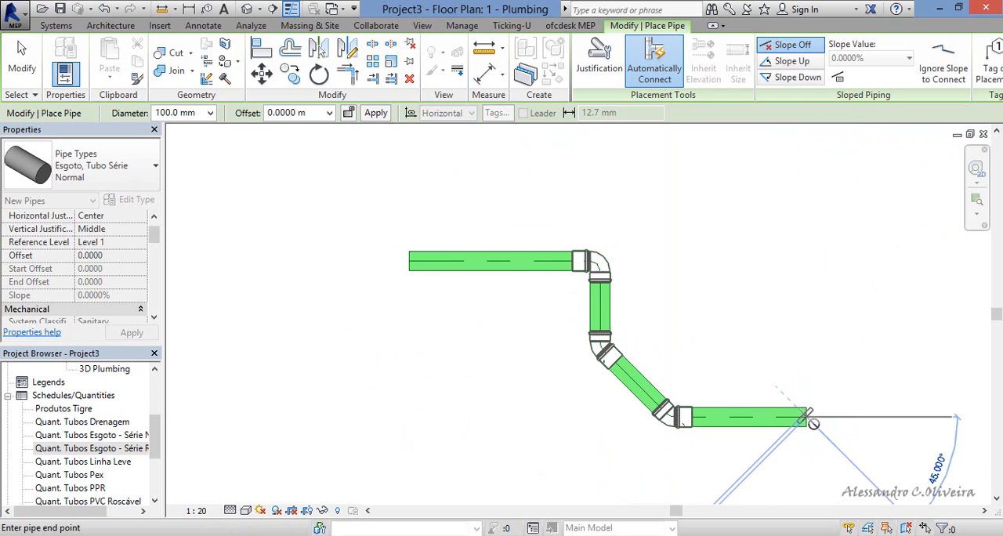
{"action": "key", "text": "Escape"}
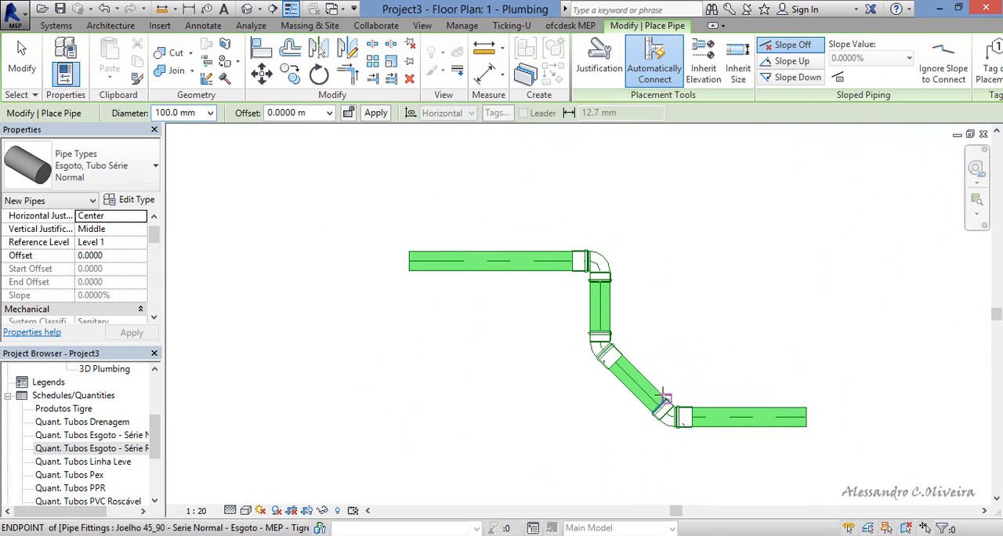
Draw a second pipe run left of the first: right, about 0.8 m down, back left, and a short segment up, leaving its loop open.
{"action": "scroll", "coordinate": [625, 235], "scroll_direction": "down", "scroll_amount": 2}
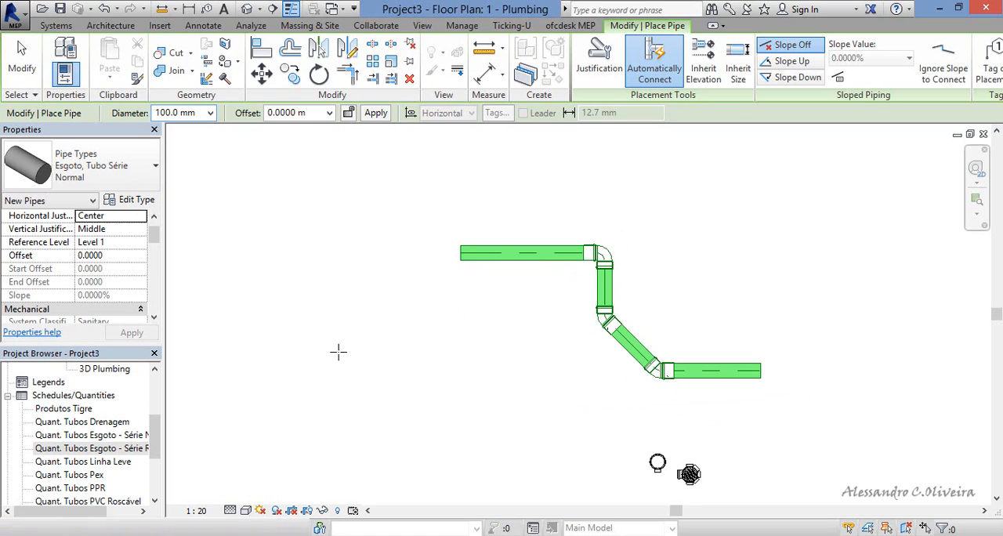
{"action": "left_click", "coordinate": [280, 324]}
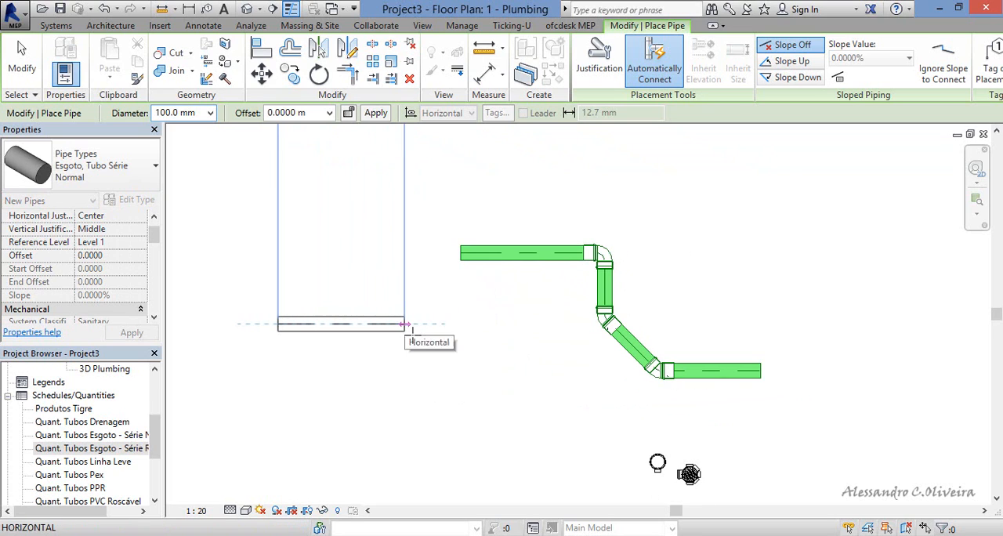
{"action": "left_click", "coordinate": [405, 323]}
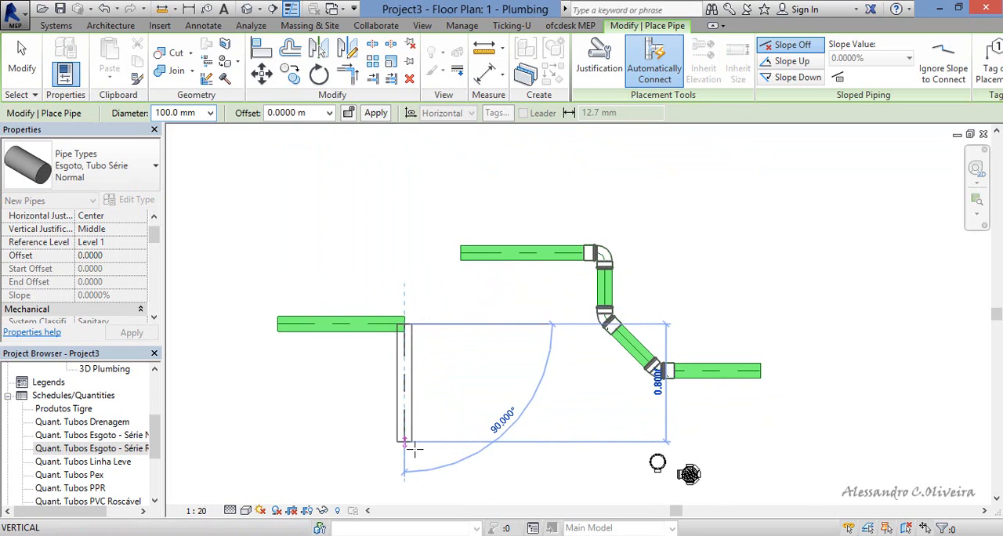
{"action": "left_click", "coordinate": [405, 441]}
{"action": "left_click", "coordinate": [284, 441]}
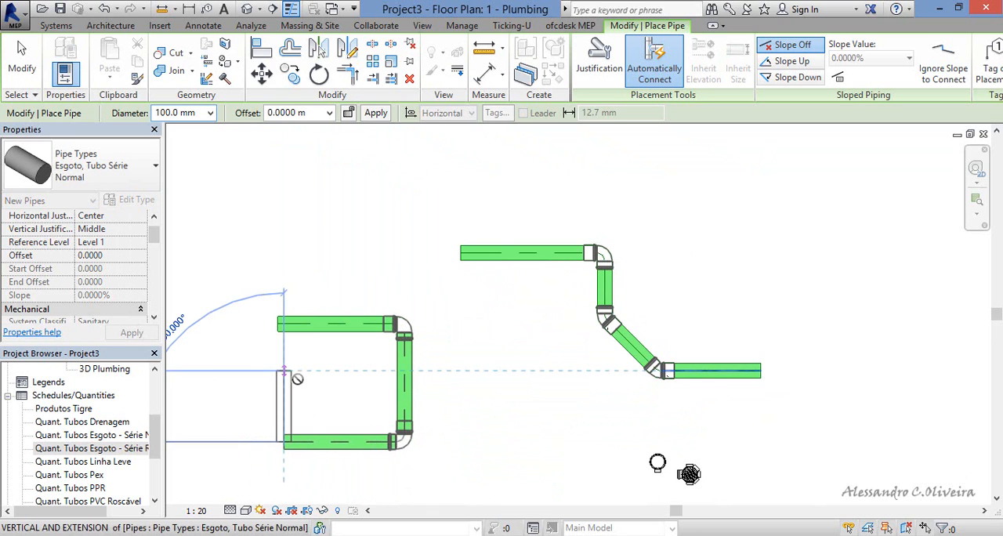
{"action": "left_click", "coordinate": [284, 370]}
{"action": "key", "text": "Escape"}
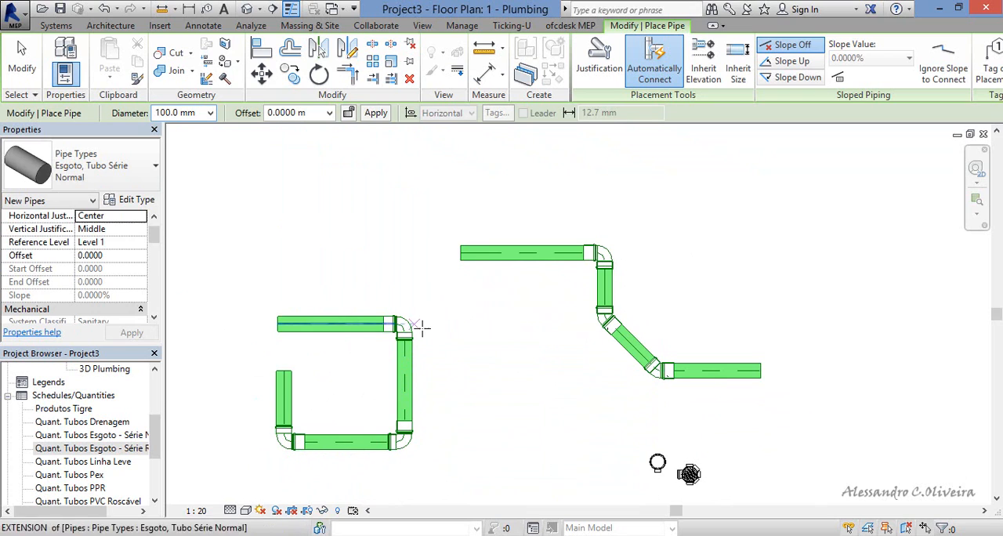
Draw a third pipe run right of the first, going left, down, right and briefly up, and finish placing pipes.
{"action": "left_click", "coordinate": [876, 216]}
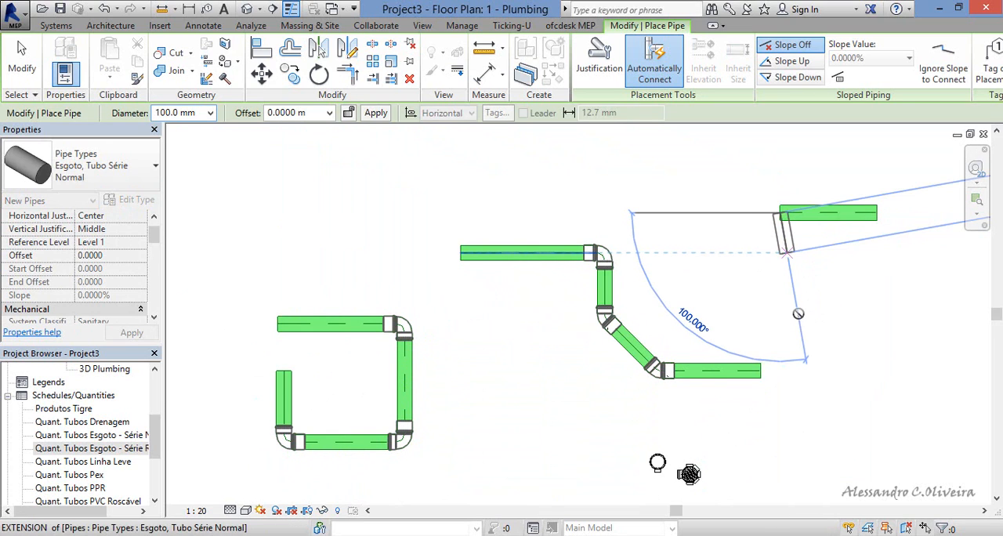
{"action": "left_click", "coordinate": [781, 294]}
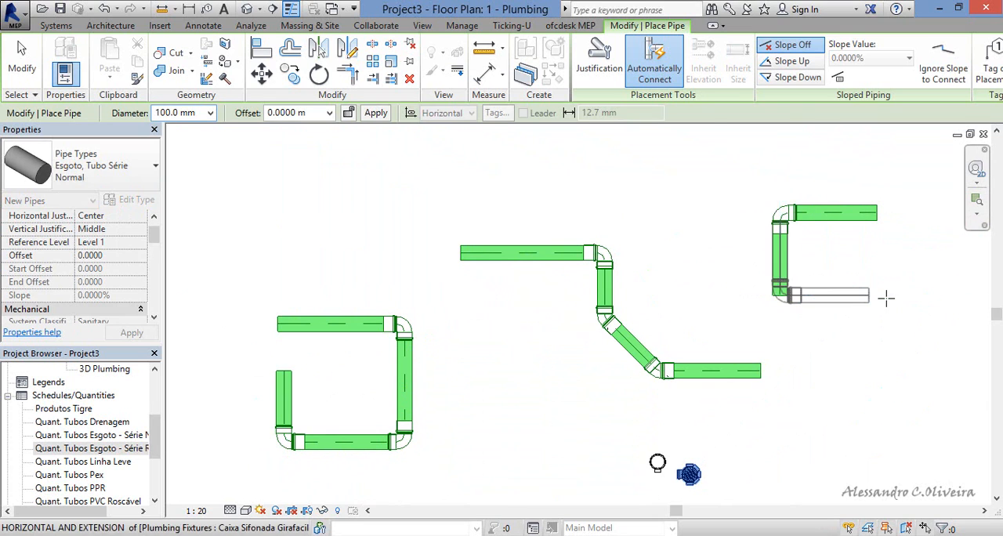
{"action": "left_click", "coordinate": [869, 253]}
{"action": "key", "text": "Escape"}
{"action": "key", "text": "Escape"}
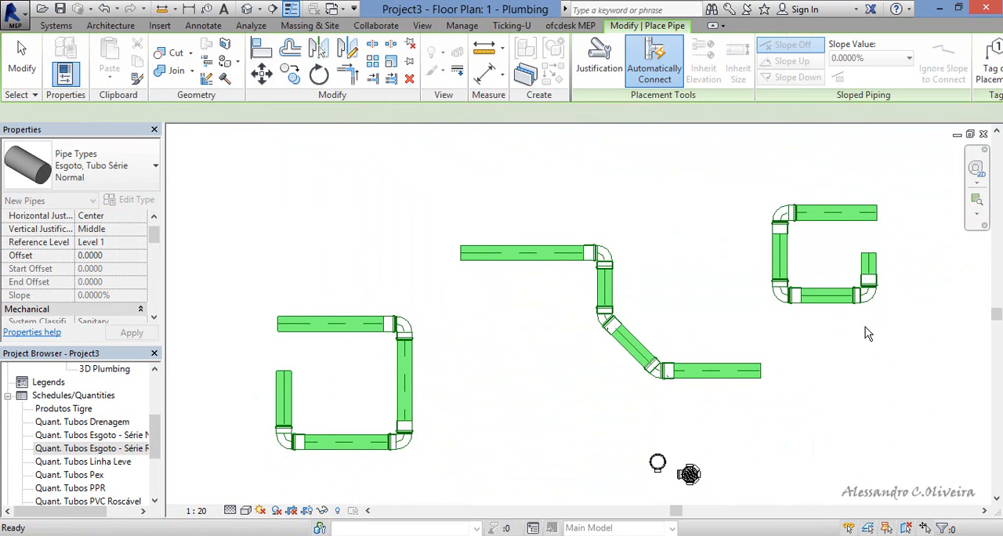
{"action": "scroll", "coordinate": [867, 329], "scroll_direction": "up", "scroll_amount": 2}
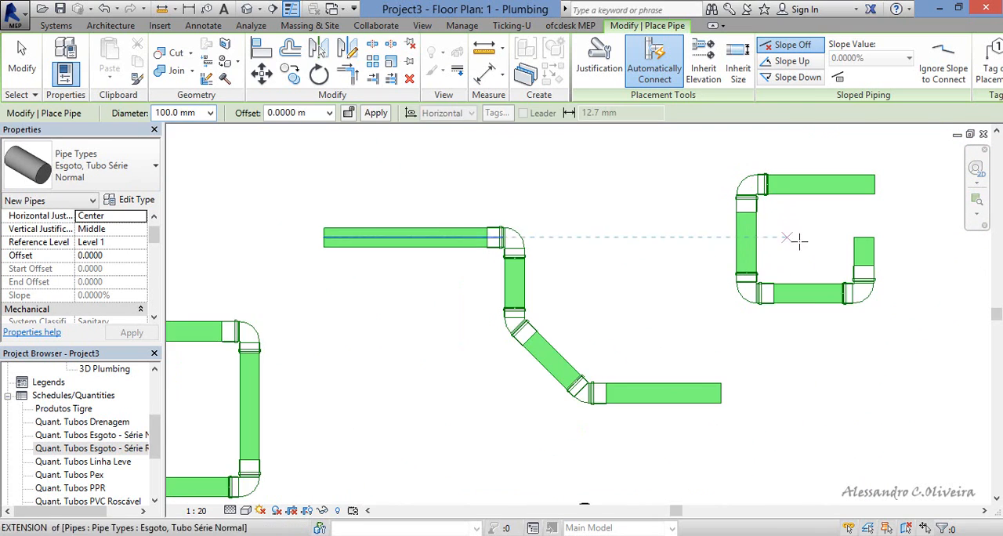
{"action": "scroll", "coordinate": [799, 239], "scroll_direction": "down", "scroll_amount": 1}
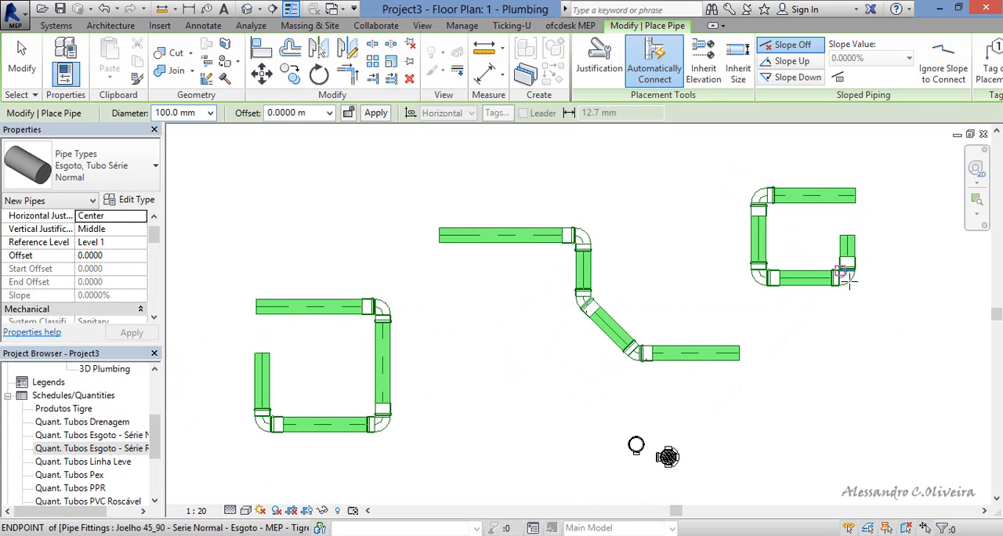
{"action": "key", "text": "Escape"}
{"action": "key", "text": "Escape"}
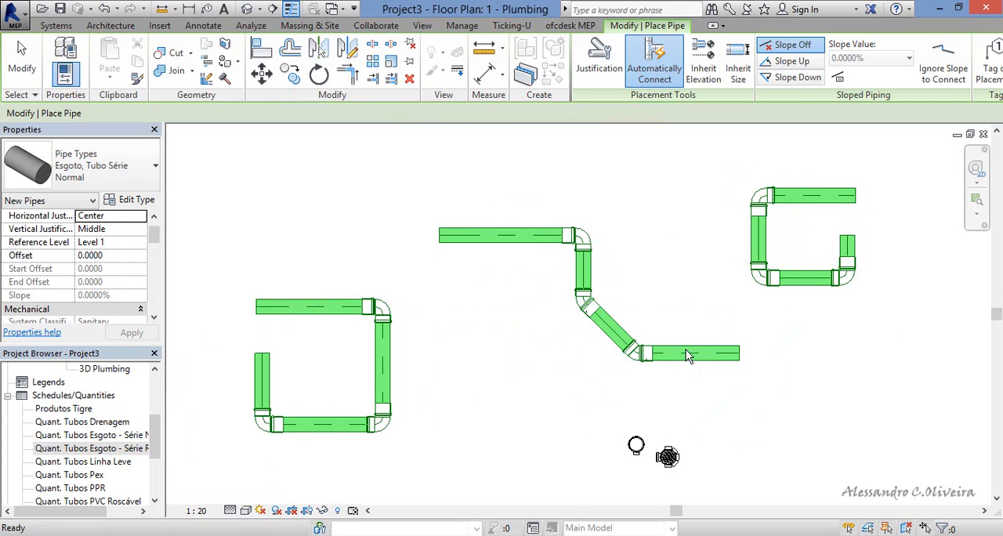
Select the upper 45° elbow in the middle pipe run, and widen its properties to read the full construction parameter names.
{"action": "scroll", "coordinate": [857, 271], "scroll_direction": "up", "scroll_amount": 1}
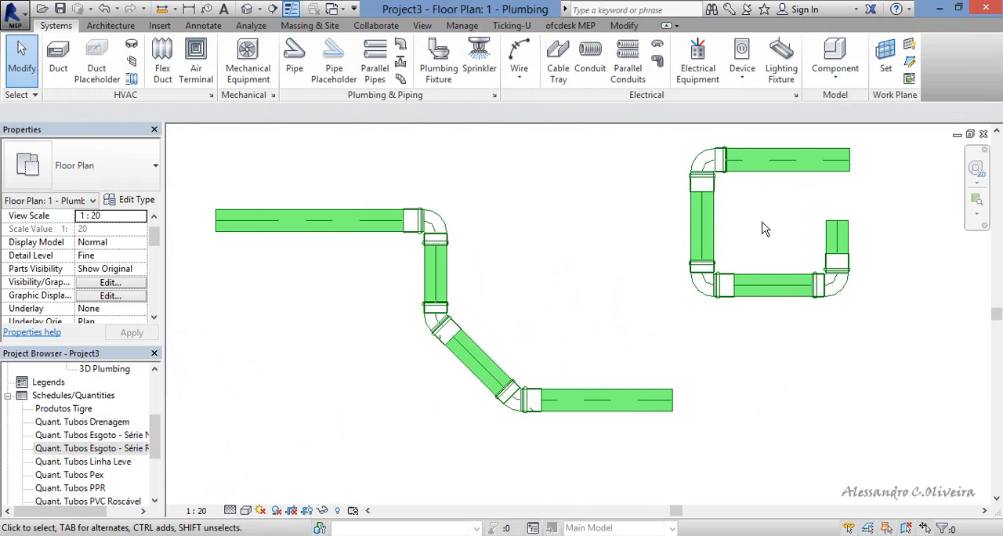
{"action": "middle_click_drag", "start_coordinate": [763, 242], "coordinate": [694, 285]}
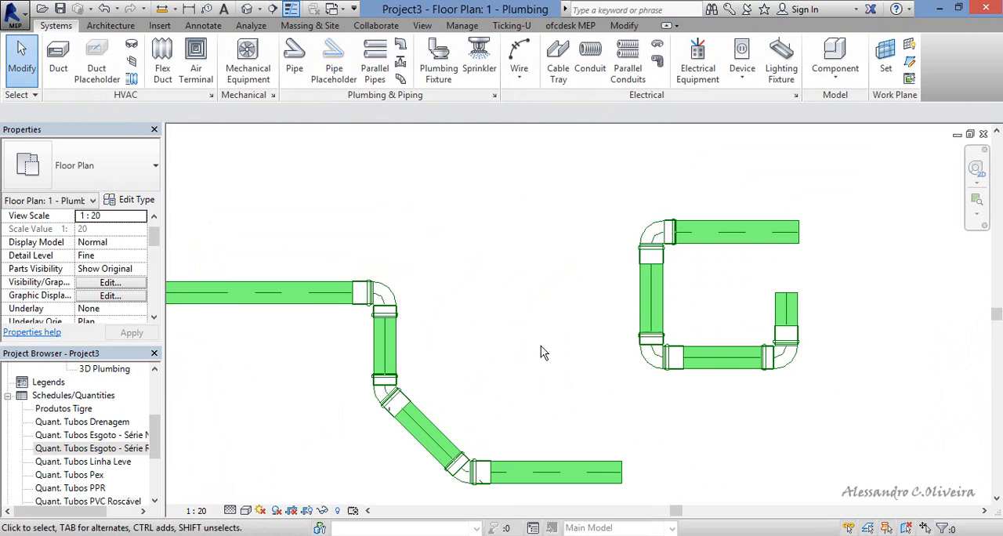
{"action": "middle_click_drag", "start_coordinate": [515, 335], "coordinate": [716, 184]}
{"action": "middle_click_drag", "start_coordinate": [651, 224], "coordinate": [619, 273]}
{"action": "scroll", "coordinate": [498, 190], "scroll_direction": "up", "scroll_amount": 2}
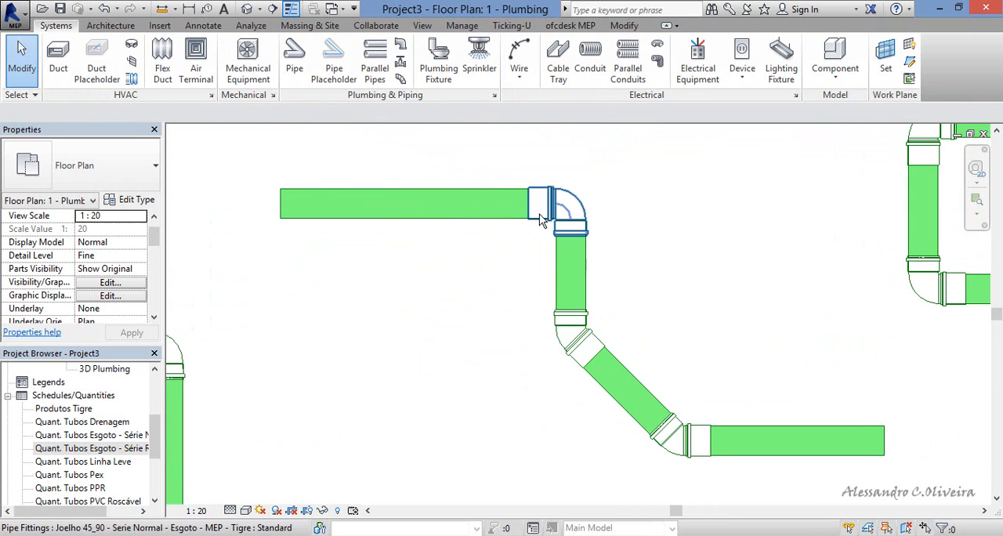
{"action": "left_click", "coordinate": [594, 335]}
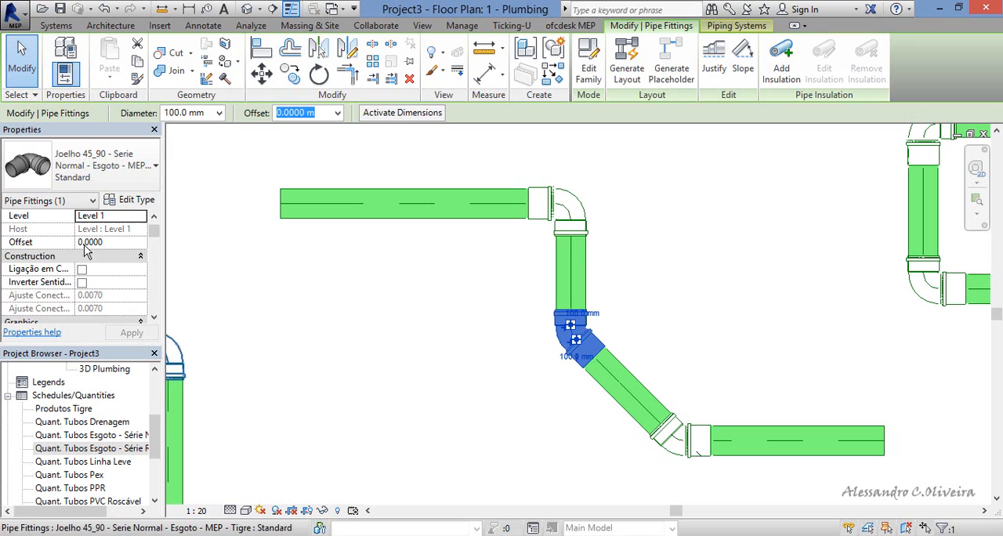
{"action": "left_click_drag", "start_coordinate": [176, 220], "coordinate": [264, 217]}
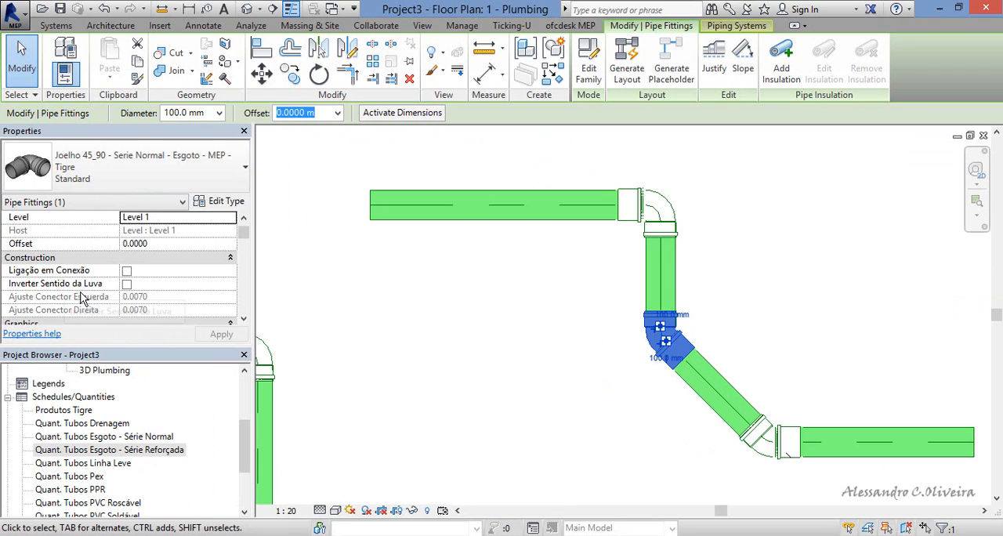
Turn on Inverter Sentido da Luva for the upper 45° elbow in the middle pipe run.
{"action": "left_click", "coordinate": [655, 396]}
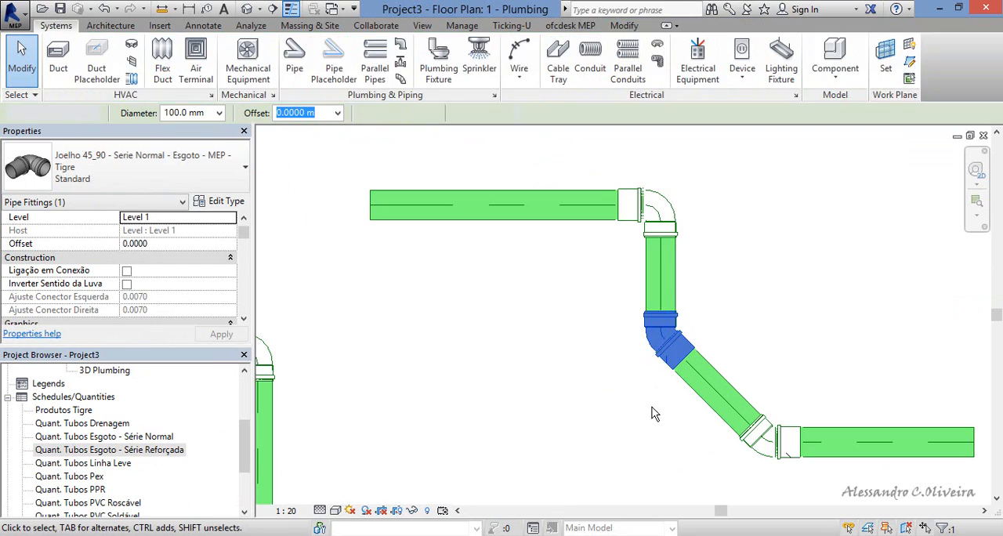
{"action": "scroll", "coordinate": [681, 357], "scroll_direction": "up", "scroll_amount": 3}
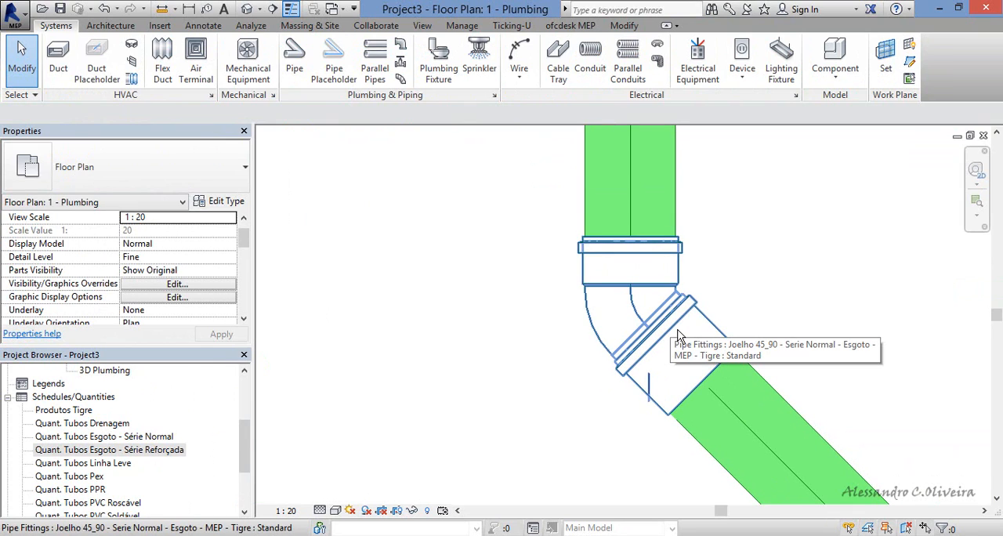
{"action": "left_click", "coordinate": [695, 305]}
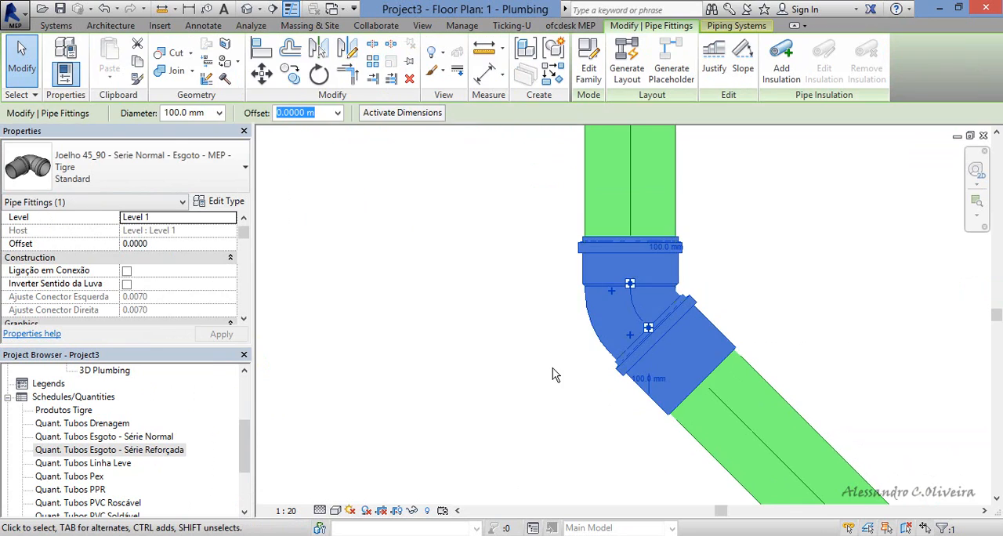
{"action": "scroll", "coordinate": [552, 368], "scroll_direction": "down", "scroll_amount": 1}
{"action": "scroll", "coordinate": [552, 370], "scroll_direction": "down", "scroll_amount": 1}
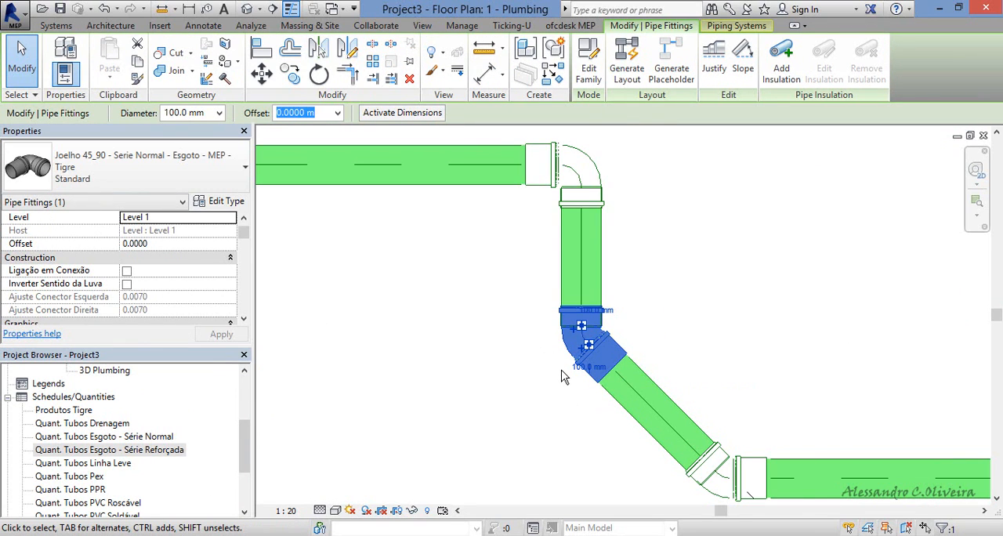
{"action": "scroll", "coordinate": [561, 377], "scroll_direction": "down", "scroll_amount": 1}
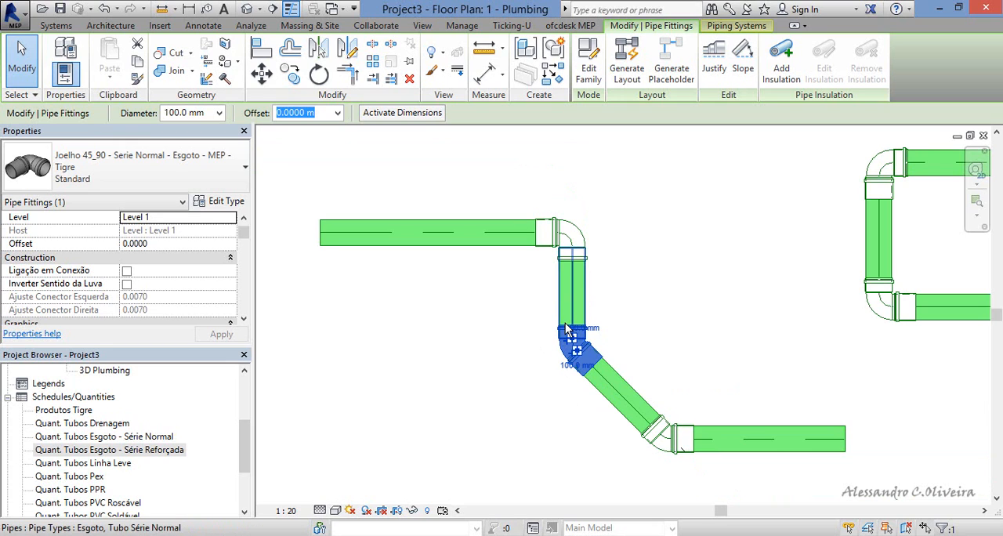
{"action": "scroll", "coordinate": [493, 356], "scroll_direction": "down", "scroll_amount": 1}
{"action": "scroll", "coordinate": [557, 348], "scroll_direction": "down", "scroll_amount": 2}
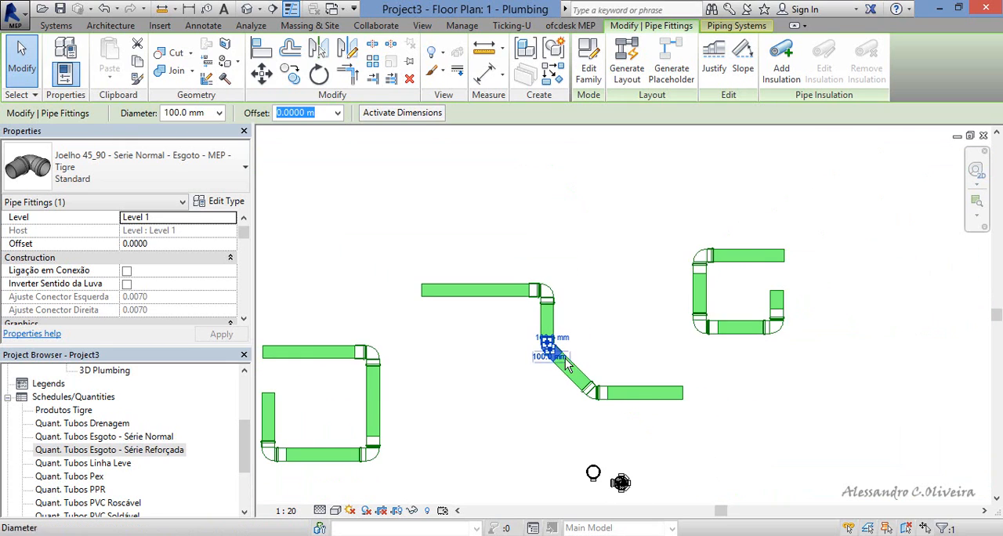
{"action": "scroll", "coordinate": [541, 351], "scroll_direction": "up", "scroll_amount": 3}
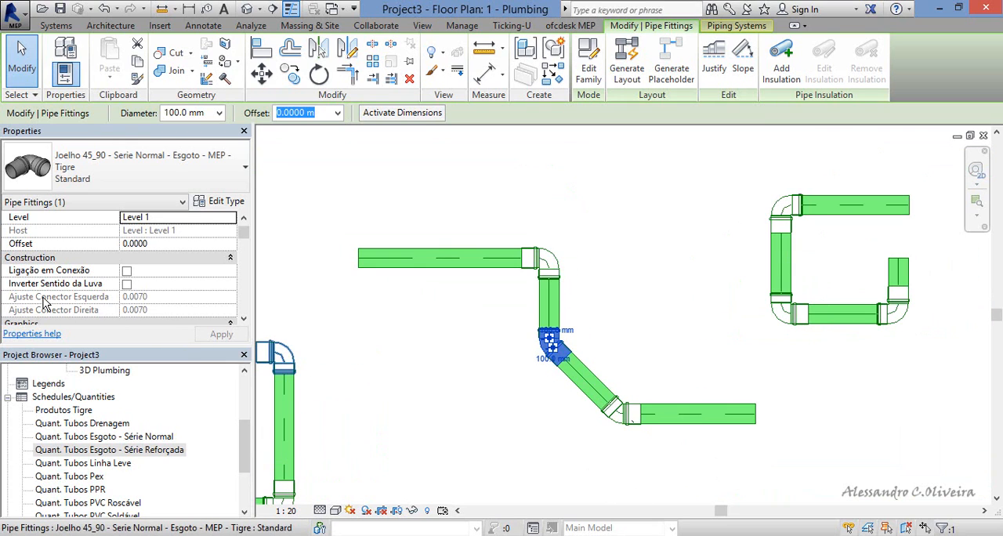
{"action": "left_click", "coordinate": [127, 283]}
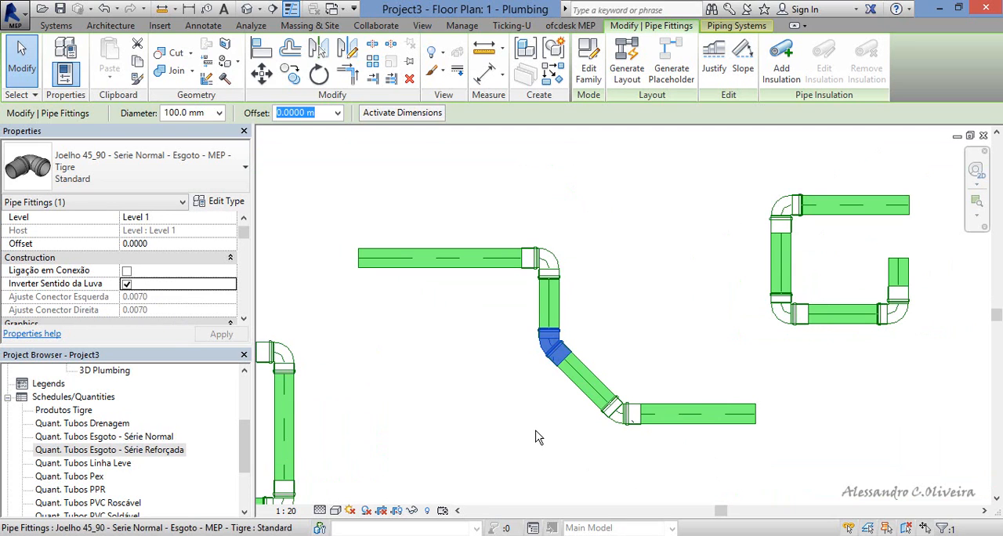
{"action": "left_click", "coordinate": [542, 387]}
{"action": "scroll", "coordinate": [541, 387], "scroll_direction": "up", "scroll_amount": 3}
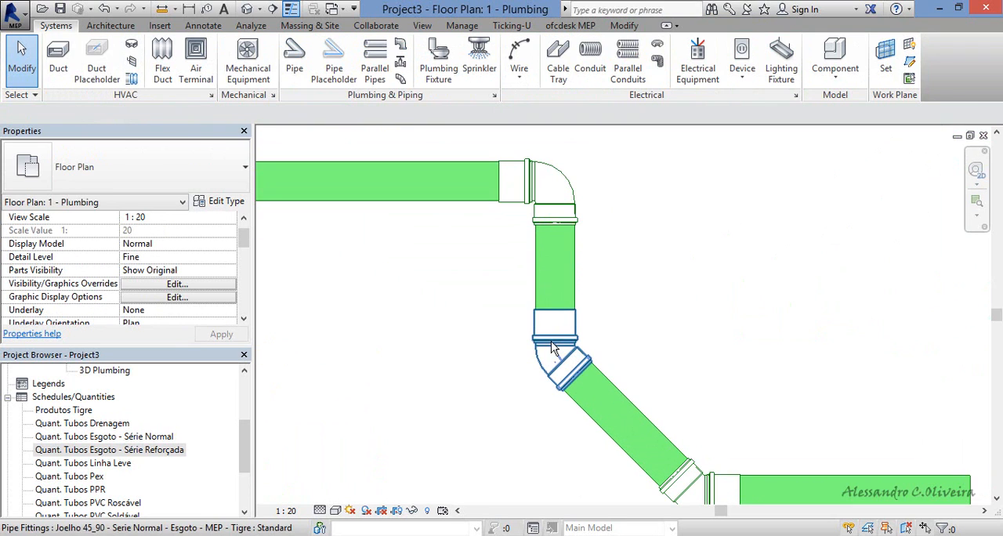
Examine how the diagonal and vertical pipes join the upper 45° elbow by selecting each pipe, and clear the selection.
{"action": "scroll", "coordinate": [609, 378], "scroll_direction": "up", "scroll_amount": 2}
{"action": "left_click", "coordinate": [610, 370]}
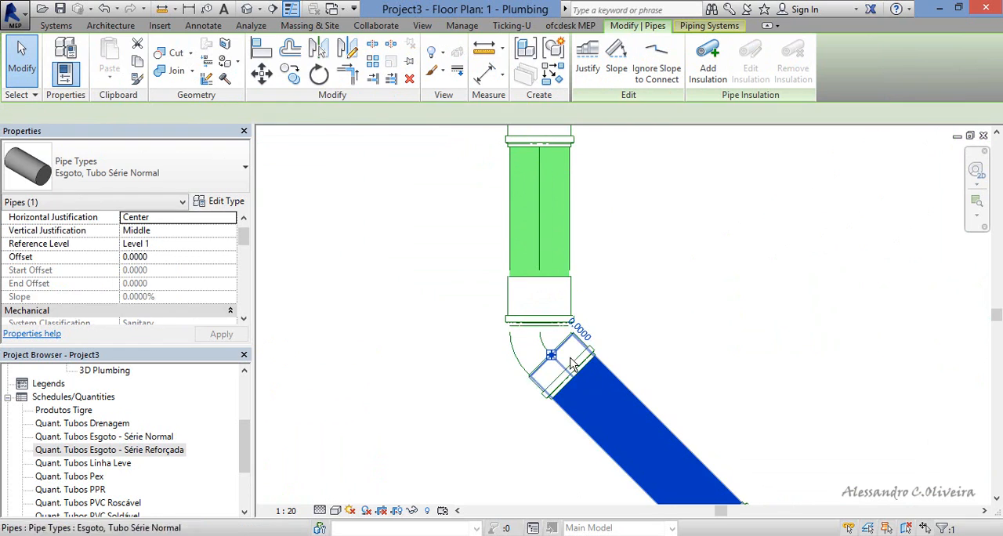
{"action": "left_click", "coordinate": [591, 259]}
{"action": "left_click", "coordinate": [577, 249]}
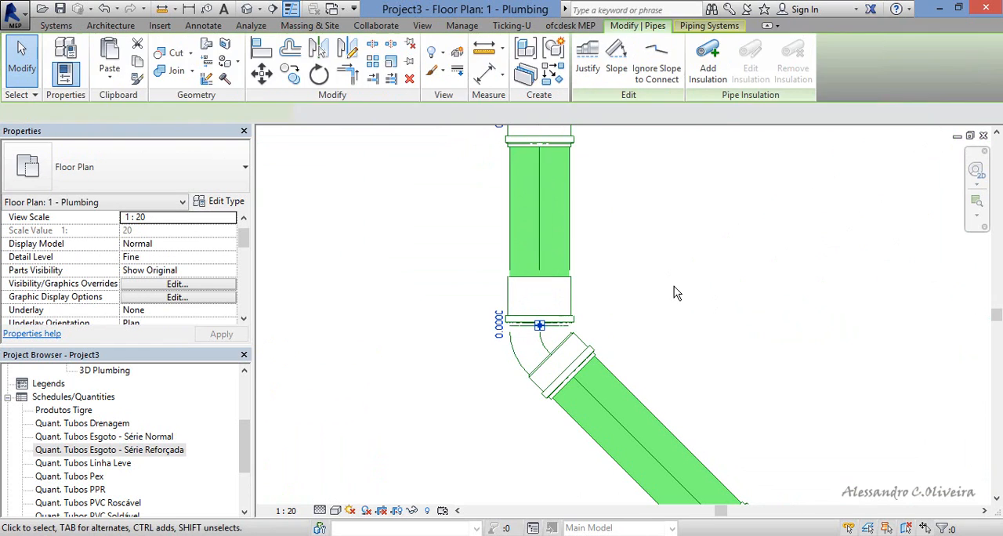
{"action": "left_click", "coordinate": [673, 292]}
Turn on Inverter Sentido da Luva for the lower 45° elbow in the middle pipe run.
{"action": "scroll", "coordinate": [577, 379], "scroll_direction": "down", "scroll_amount": 4}
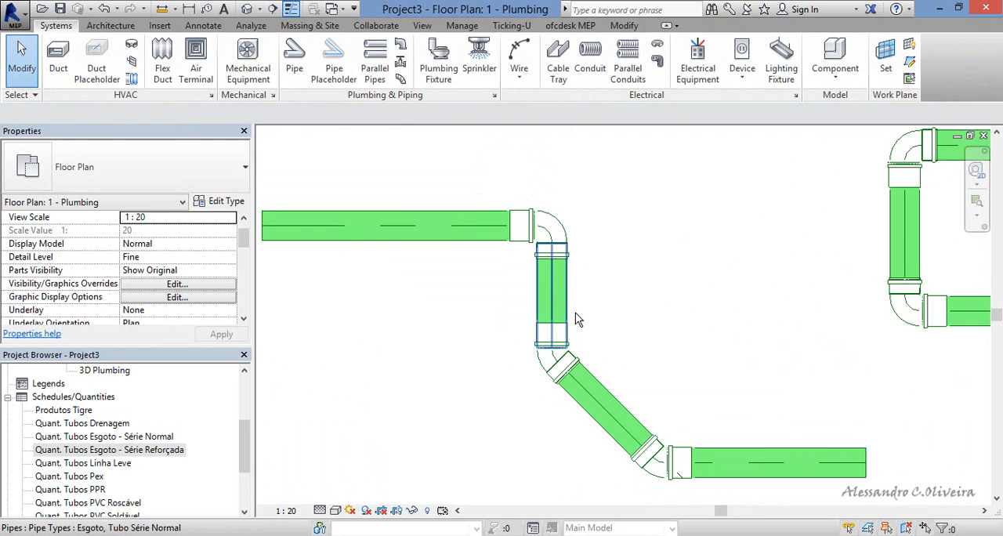
{"action": "scroll", "coordinate": [603, 305], "scroll_direction": "down", "scroll_amount": 2}
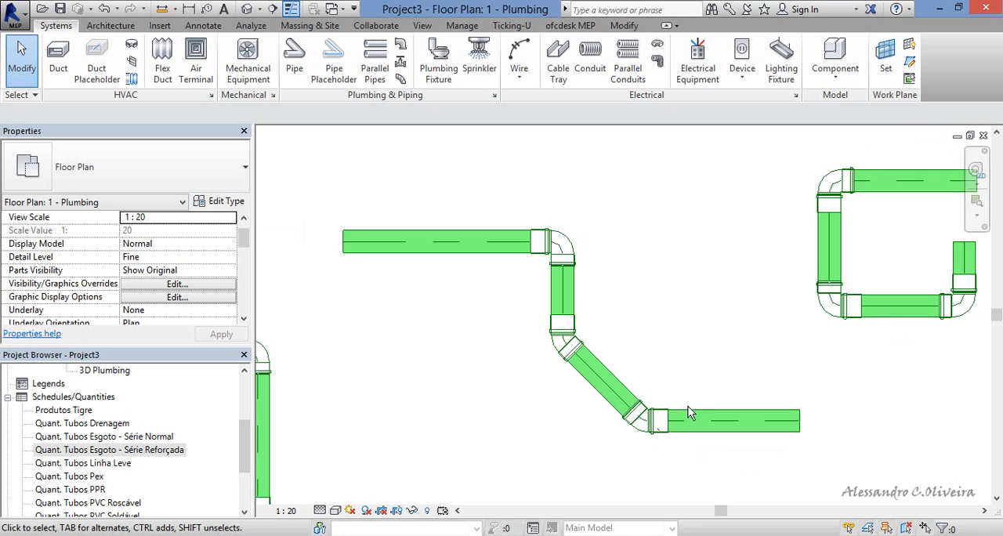
{"action": "left_click", "coordinate": [643, 415]}
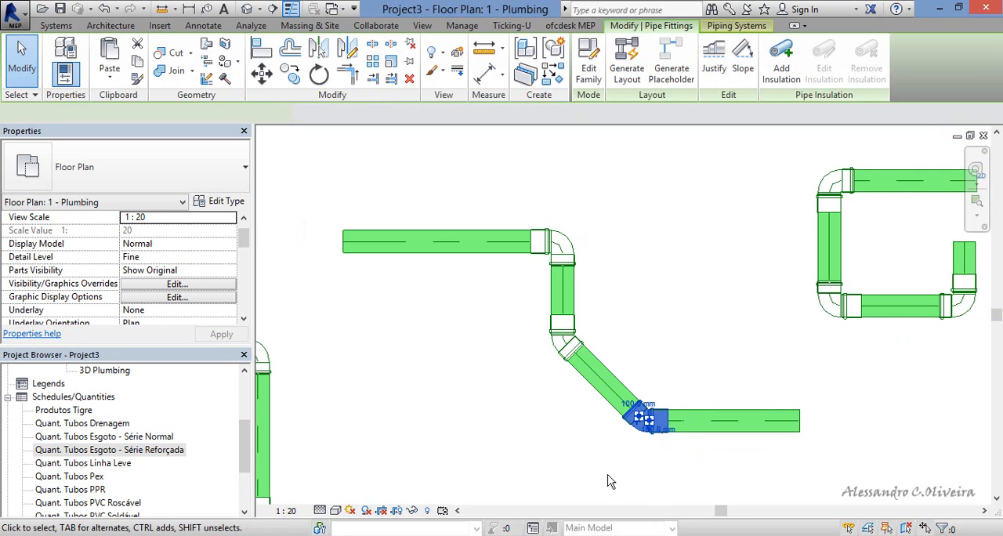
{"action": "left_click", "coordinate": [465, 449]}
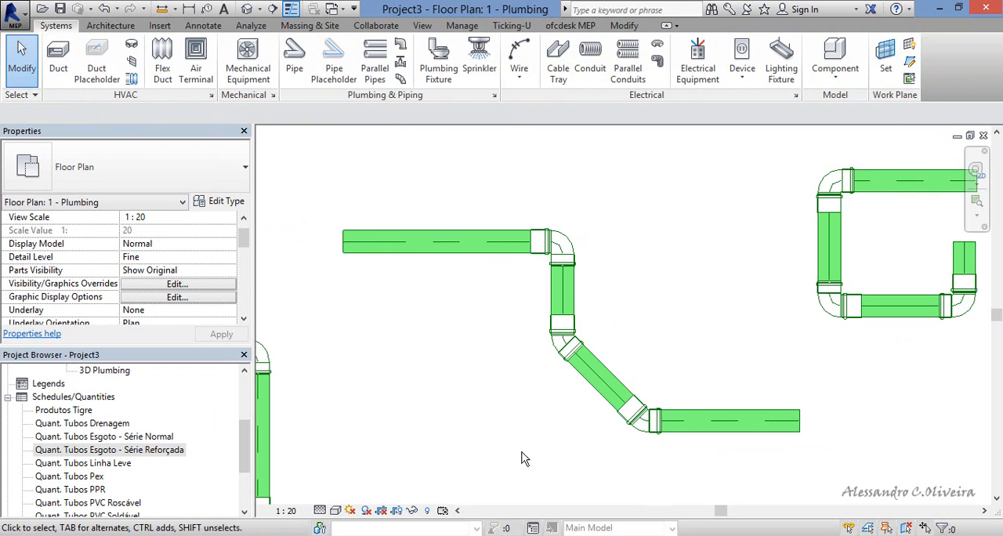
Set the plan's detail level to Medium and examine the single-line fitting symbols of the pipe runs.
{"action": "left_click", "coordinate": [321, 511]}
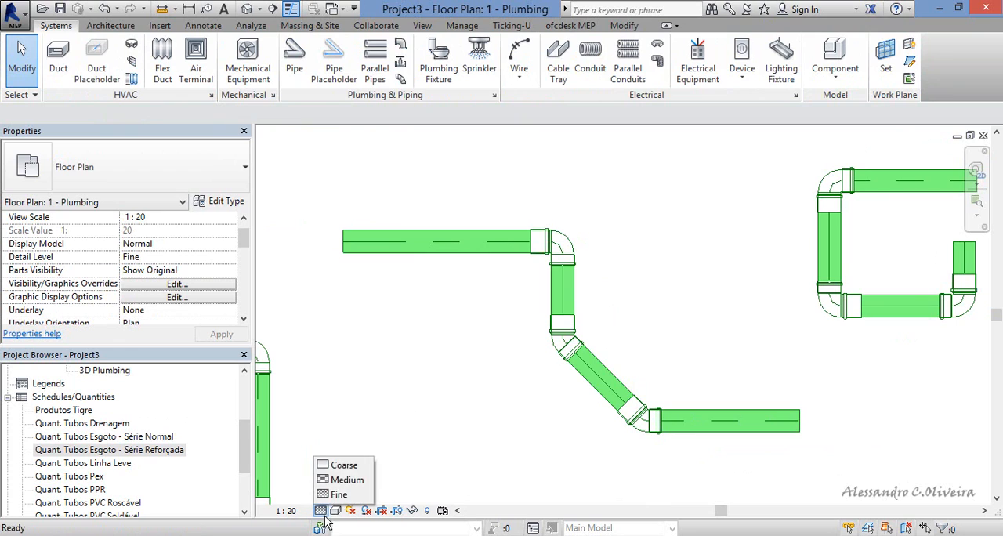
{"action": "left_click", "coordinate": [342, 480]}
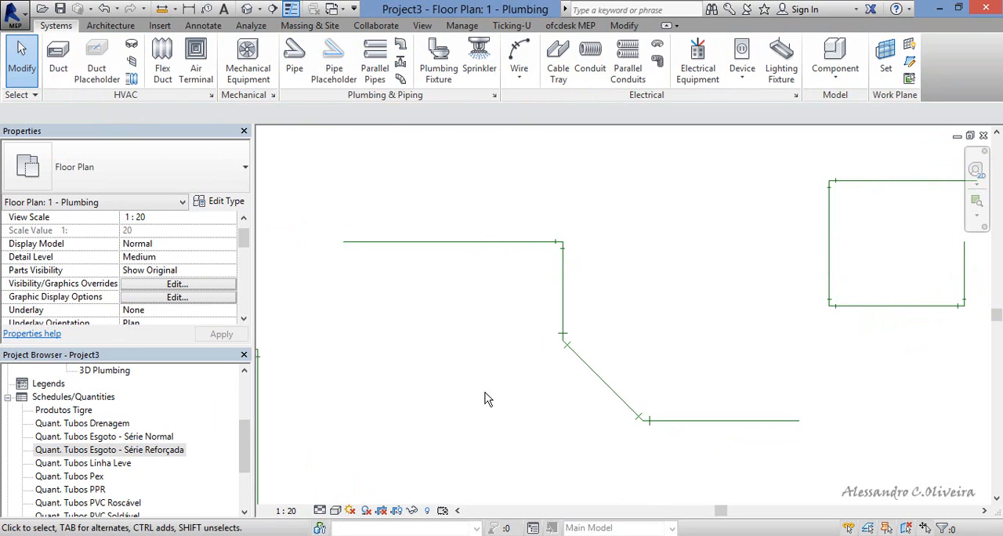
{"action": "scroll", "coordinate": [648, 451], "scroll_direction": "up", "scroll_amount": 3}
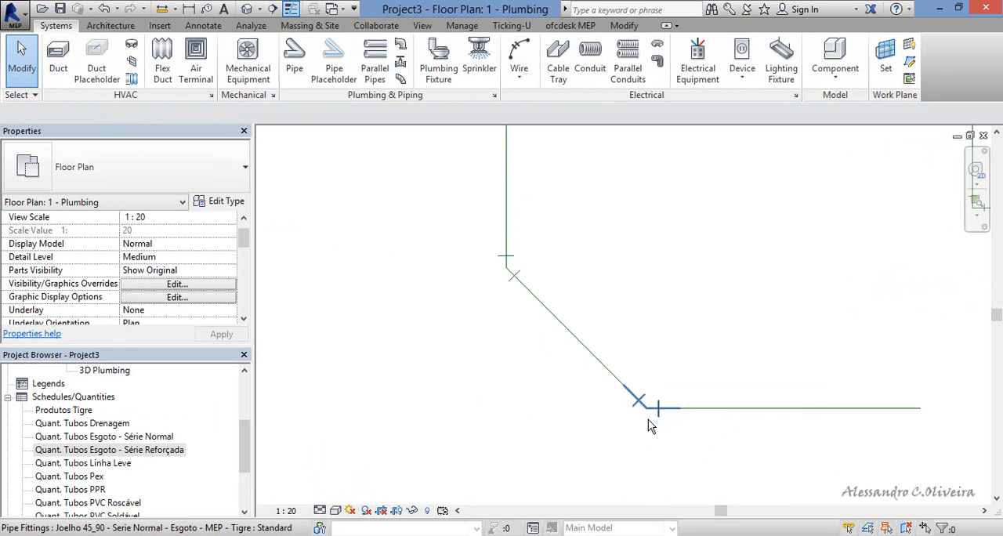
{"action": "scroll", "coordinate": [499, 372], "scroll_direction": "down", "scroll_amount": 3}
{"action": "scroll", "coordinate": [504, 215], "scroll_direction": "up", "scroll_amount": 2}
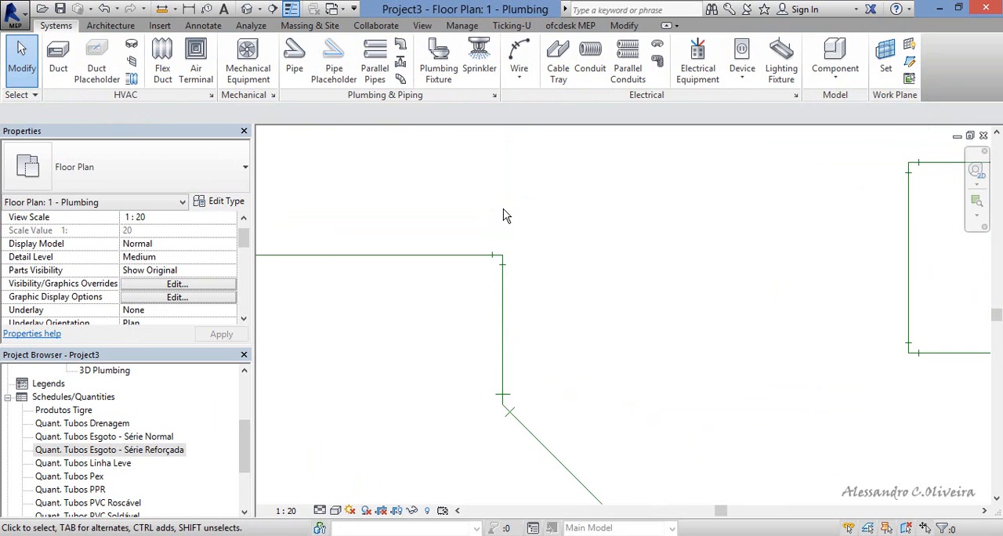
{"action": "scroll", "coordinate": [523, 255], "scroll_direction": "down", "scroll_amount": 3}
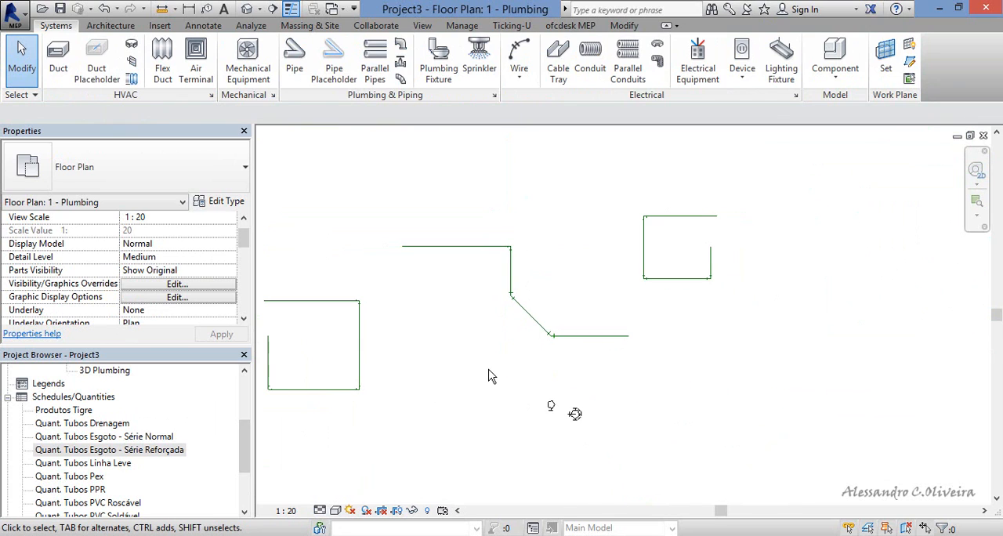
{"action": "scroll", "coordinate": [546, 360], "scroll_direction": "up", "scroll_amount": 2}
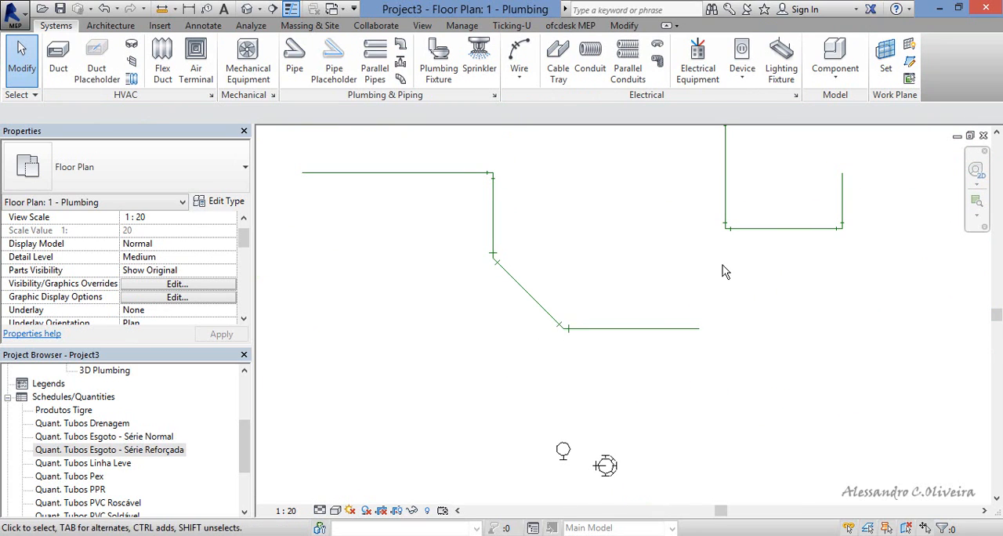
{"action": "scroll", "coordinate": [727, 271], "scroll_direction": "up", "scroll_amount": 3}
{"action": "scroll", "coordinate": [720, 290], "scroll_direction": "down", "scroll_amount": 2}
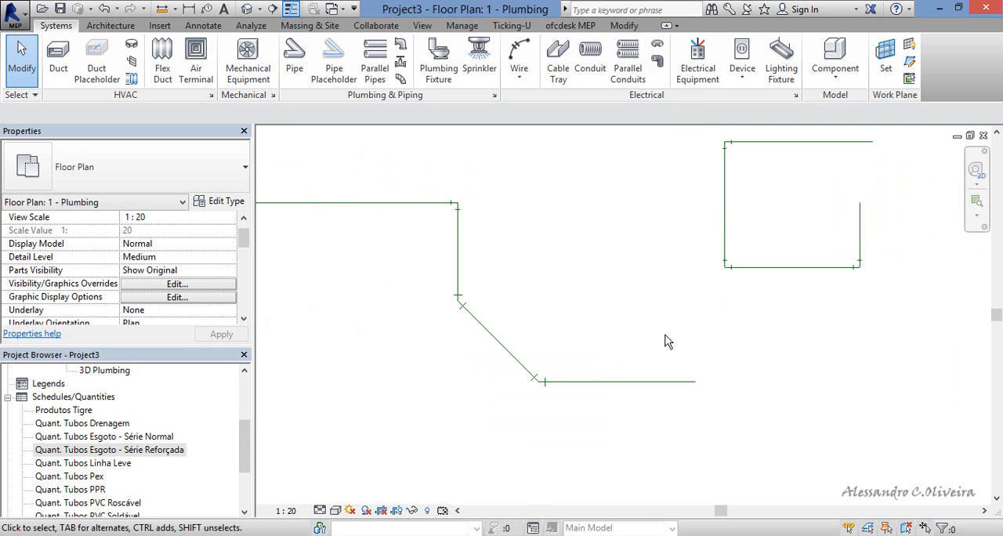
Set the plan's detail level to Fine and select the lower 45° elbow to examine its sleeve up close.
{"action": "left_click", "coordinate": [319, 510]}
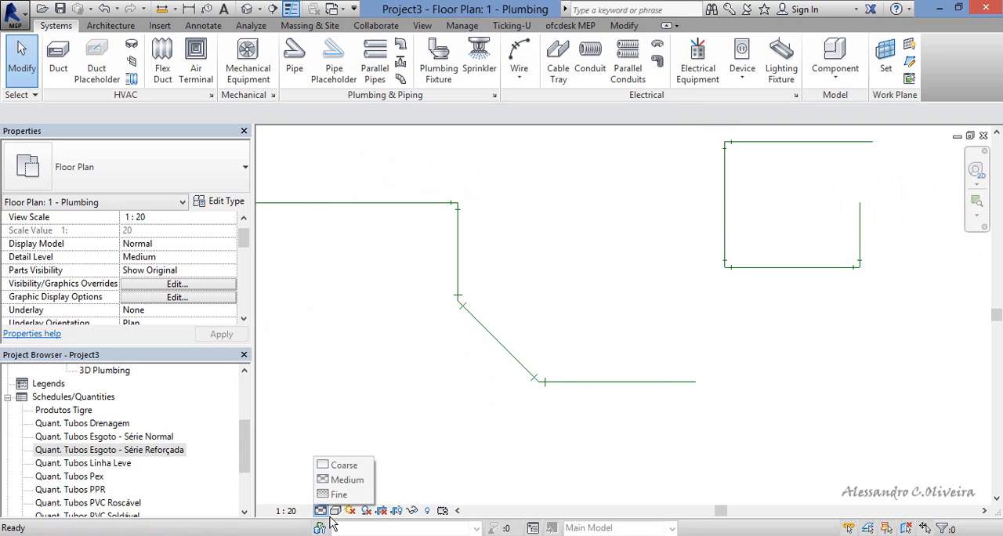
{"action": "left_click", "coordinate": [345, 497]}
{"action": "scroll", "coordinate": [560, 391], "scroll_direction": "up", "scroll_amount": 2}
{"action": "scroll", "coordinate": [550, 368], "scroll_direction": "up", "scroll_amount": 1}
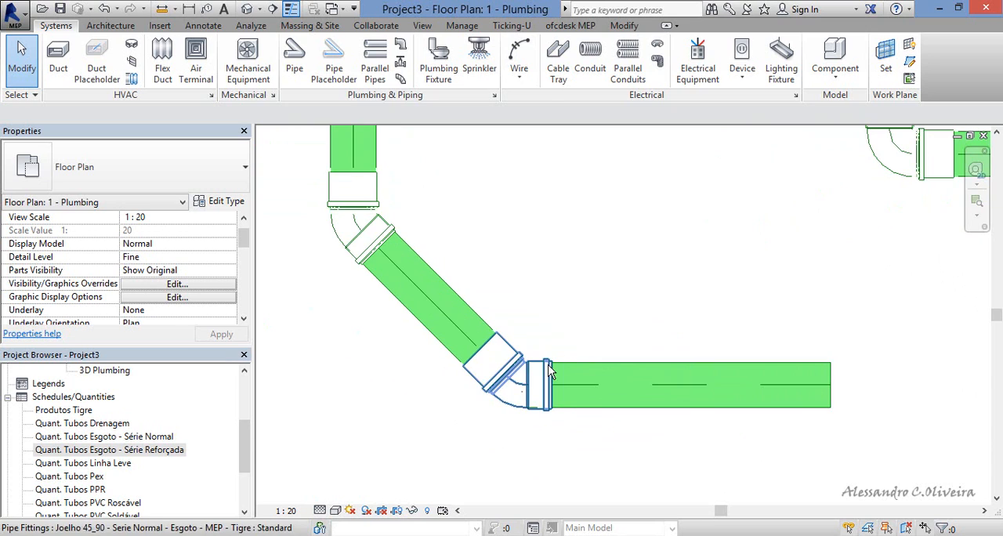
{"action": "left_click", "coordinate": [521, 403]}
{"action": "scroll", "coordinate": [521, 406], "scroll_direction": "up", "scroll_amount": 2}
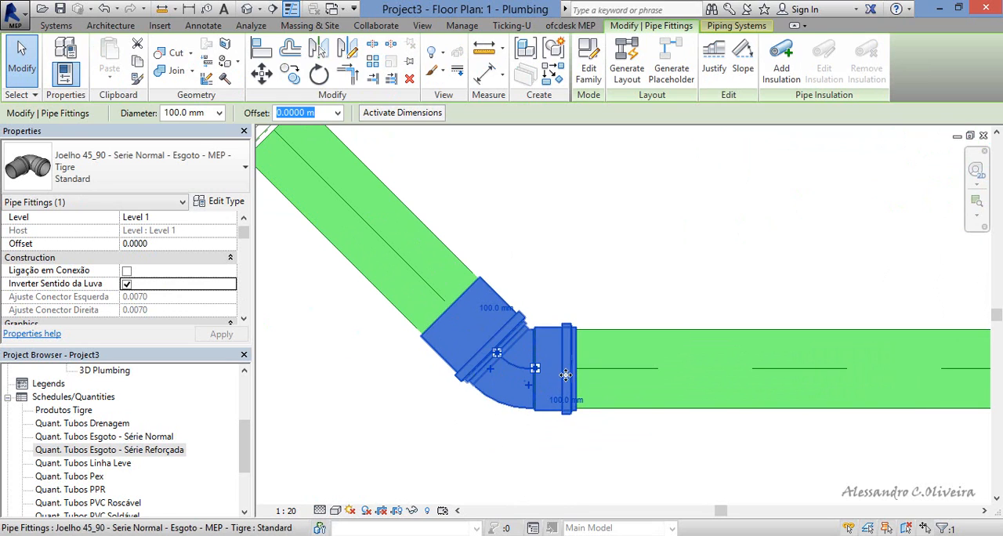
{"action": "scroll", "coordinate": [552, 364], "scroll_direction": "down", "scroll_amount": 2}
{"action": "scroll", "coordinate": [552, 364], "scroll_direction": "down", "scroll_amount": 2}
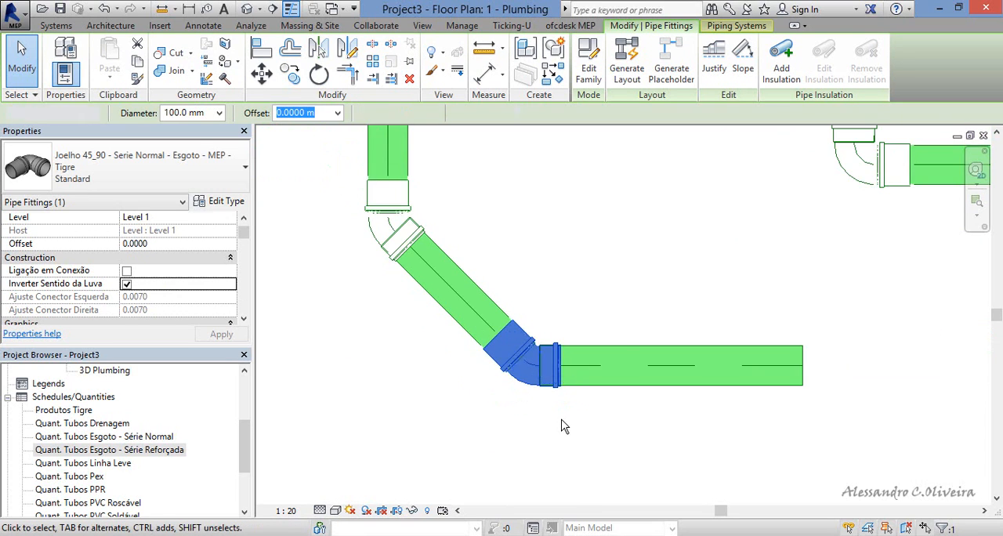
Create an elbow similar to the lower 45° elbow and place it unconnected in the empty area above the lower horizontal pipe.
{"action": "key", "text": "Escape"}
{"action": "left_click", "coordinate": [560, 363]}
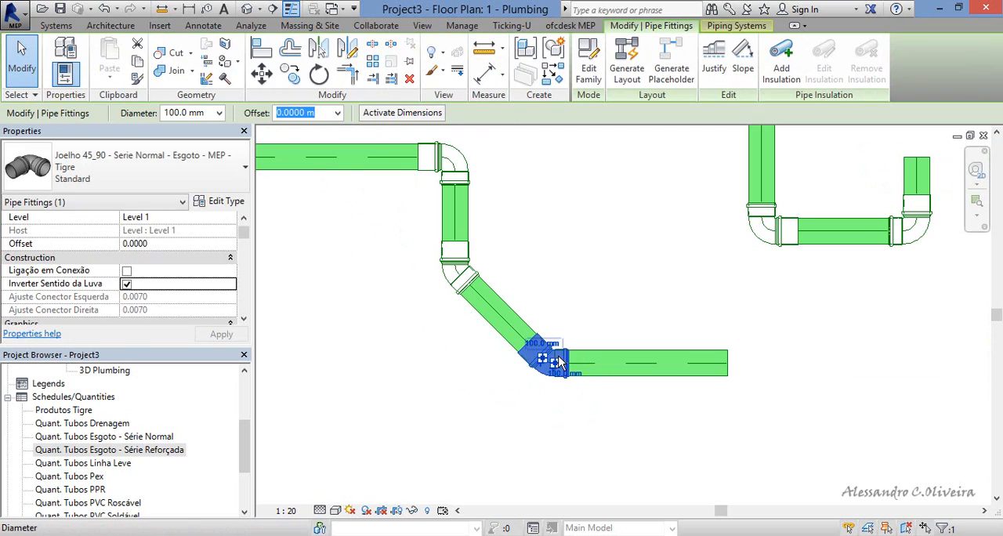
{"action": "right_click", "coordinate": [549, 348]}
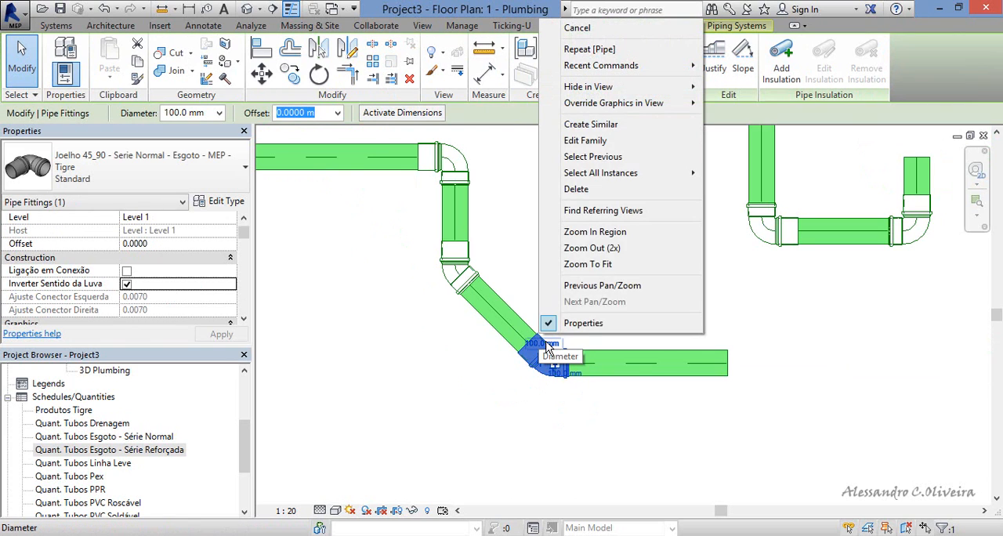
{"action": "left_click", "coordinate": [595, 126]}
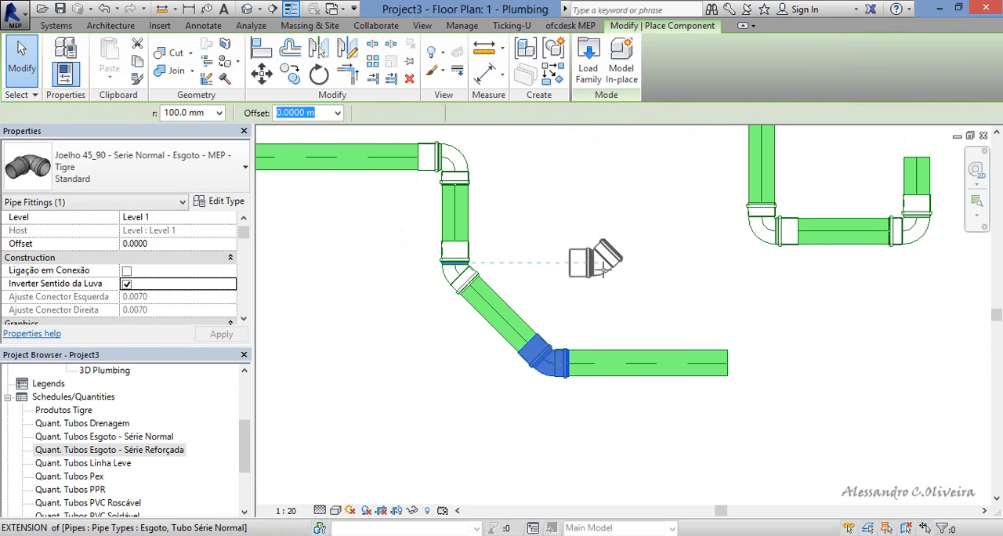
{"action": "left_click", "coordinate": [591, 276]}
{"action": "key", "text": "Escape"}
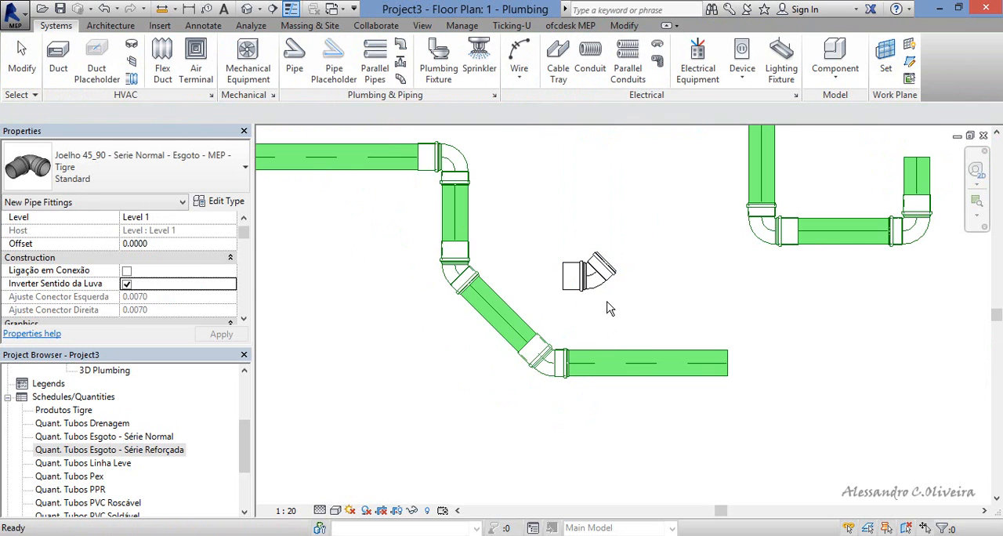
Create a second similar elbow from the unconnected one, place it to the right of the first, and select it.
{"action": "scroll", "coordinate": [619, 275], "scroll_direction": "up", "scroll_amount": 3}
{"action": "left_click", "coordinate": [619, 275]}
{"action": "scroll", "coordinate": [619, 276], "scroll_direction": "up", "scroll_amount": 3}
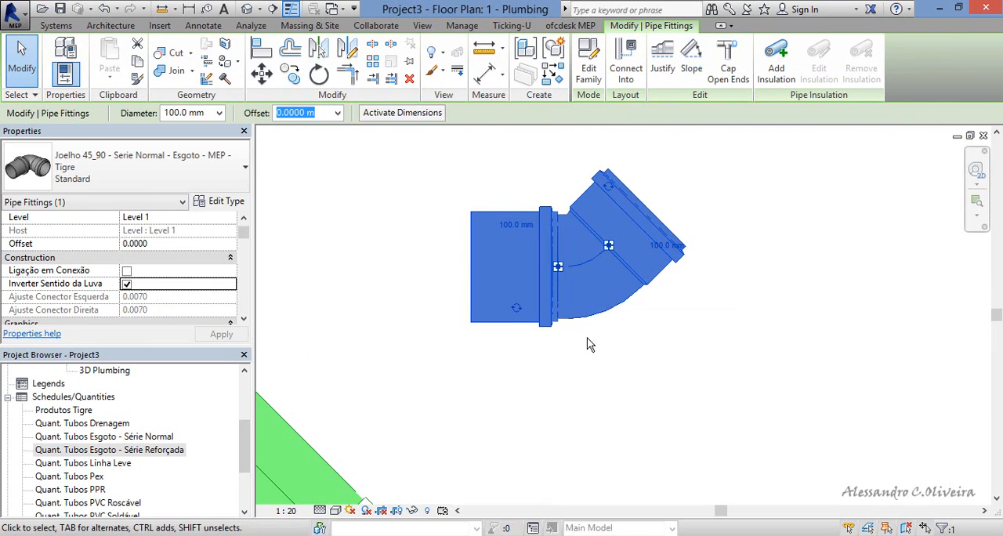
{"action": "scroll", "coordinate": [587, 337], "scroll_direction": "down", "scroll_amount": 2}
{"action": "scroll", "coordinate": [593, 345], "scroll_direction": "down", "scroll_amount": 1}
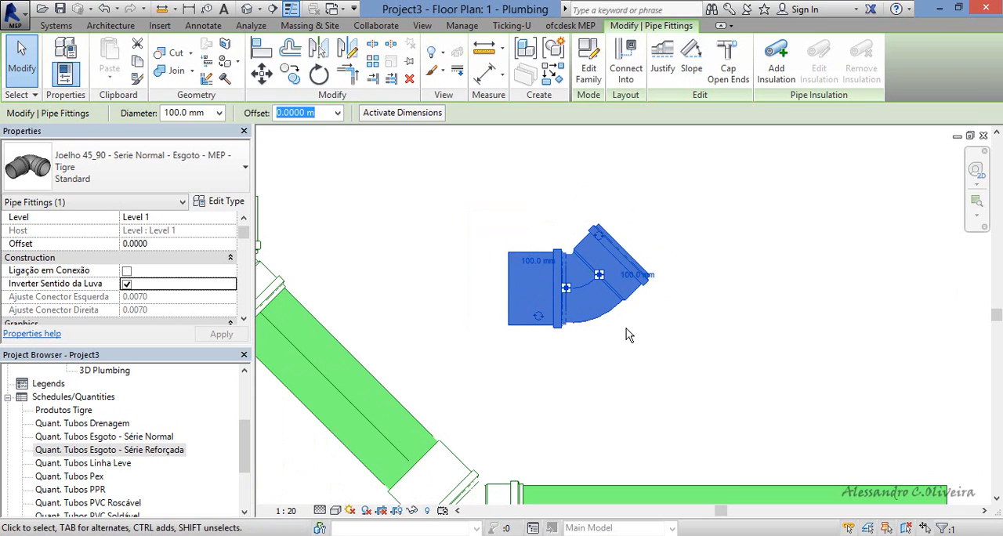
{"action": "right_click", "coordinate": [616, 248]}
{"action": "left_click", "coordinate": [658, 388]}
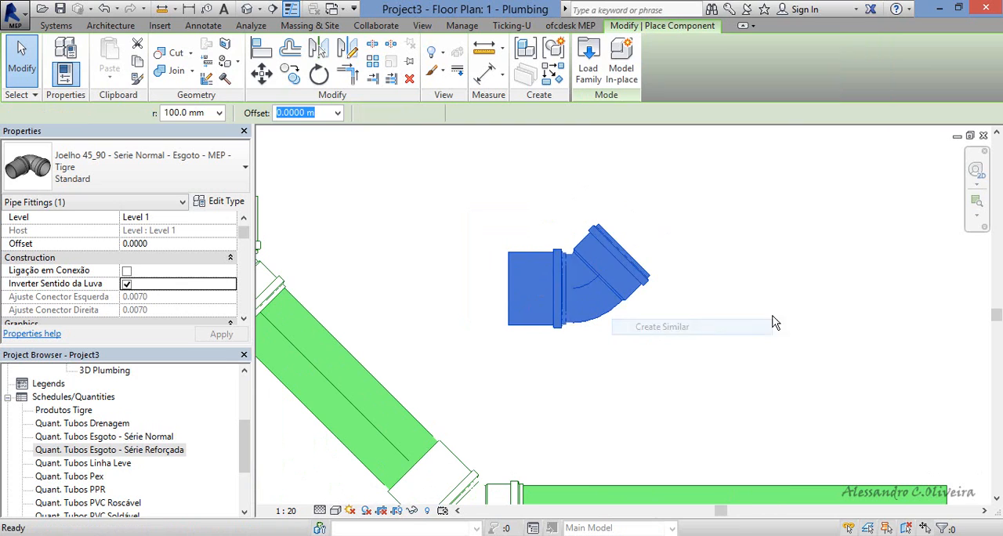
{"action": "left_click", "coordinate": [793, 311]}
{"action": "key", "text": "Escape"}
{"action": "key", "text": "Escape"}
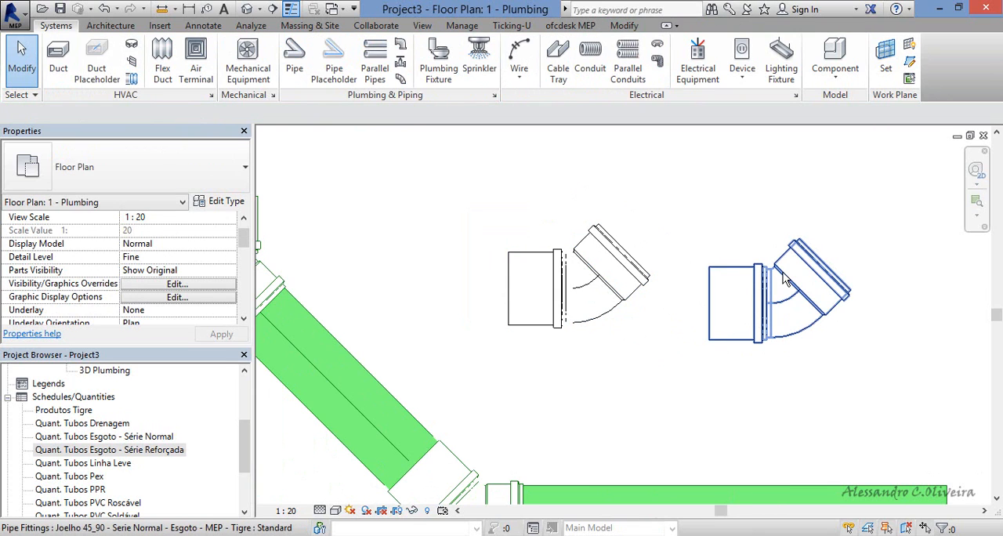
{"action": "left_click", "coordinate": [775, 282]}
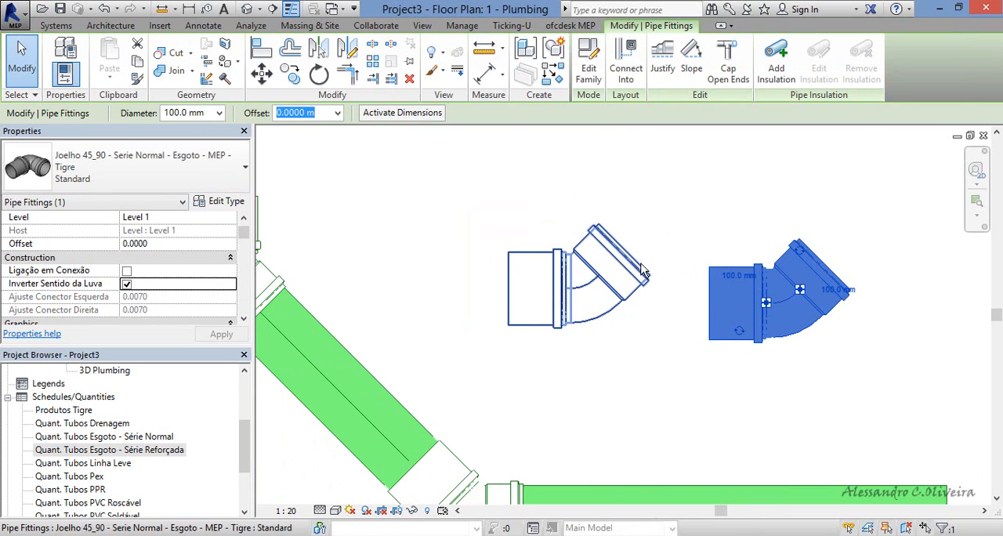
Create an elbow similar to the second loose elbow and place it on the angled end of the first one.
{"action": "left_click", "coordinate": [533, 285]}
{"action": "left_click", "coordinate": [728, 276]}
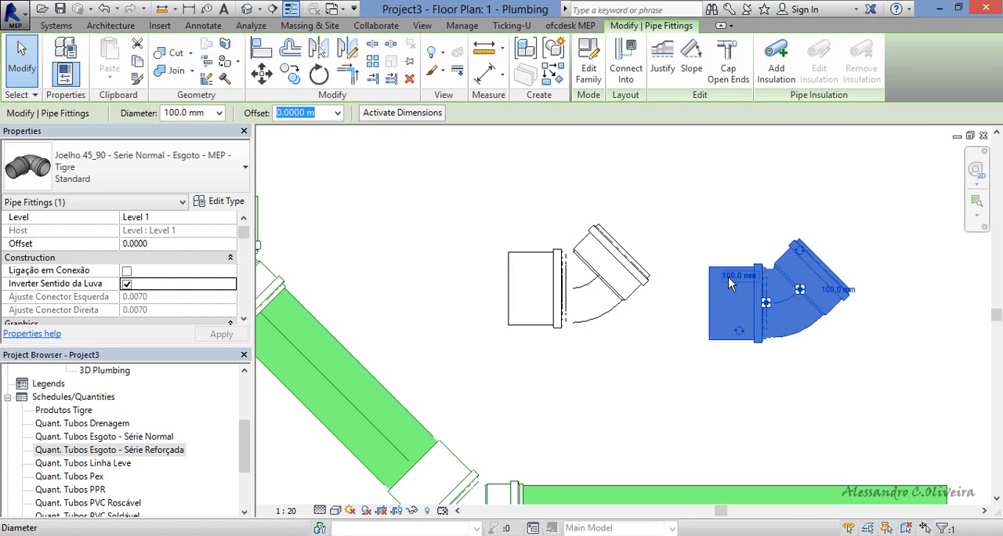
{"action": "right_click", "coordinate": [724, 276]}
{"action": "left_click", "coordinate": [772, 329]}
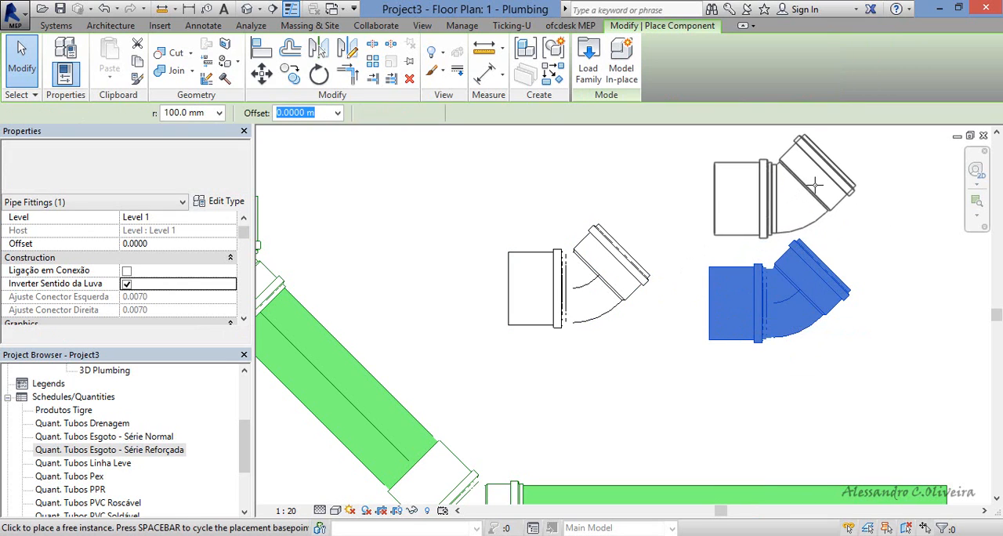
{"action": "middle_click_drag", "start_coordinate": [821, 177], "coordinate": [761, 357]}
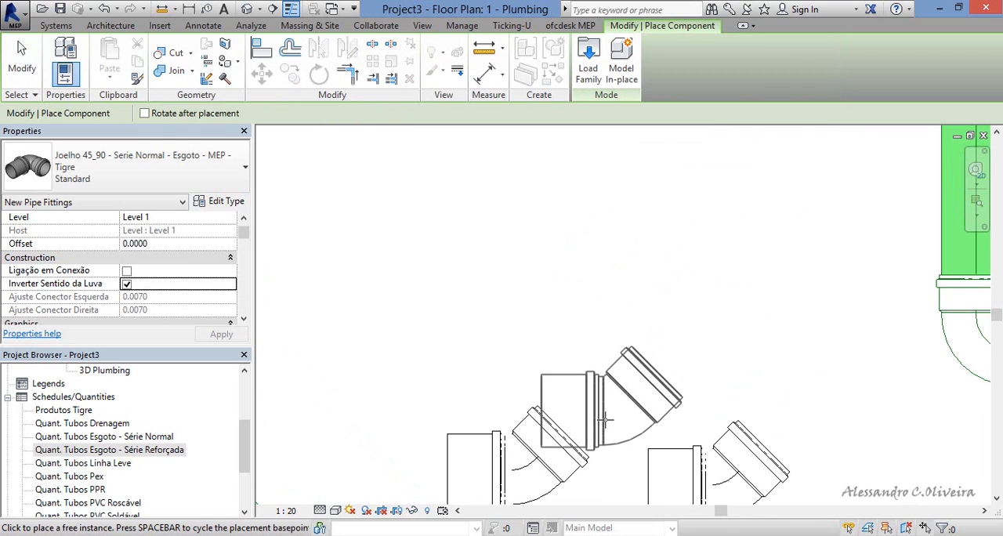
{"action": "left_click", "coordinate": [583, 440]}
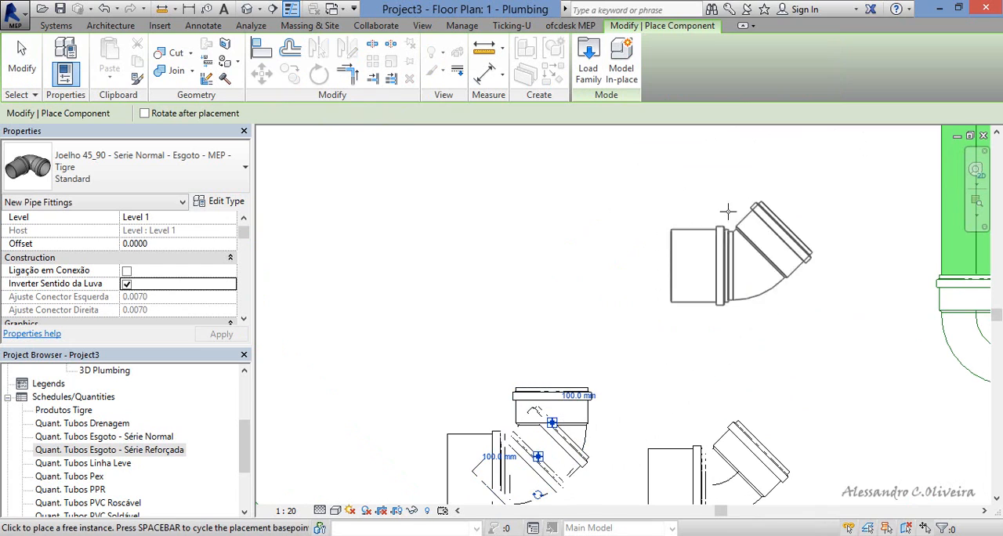
{"action": "key", "text": "Escape"}
{"action": "scroll", "coordinate": [620, 266], "scroll_direction": "down", "scroll_amount": 3}
{"action": "scroll", "coordinate": [542, 427], "scroll_direction": "up", "scroll_amount": 4}
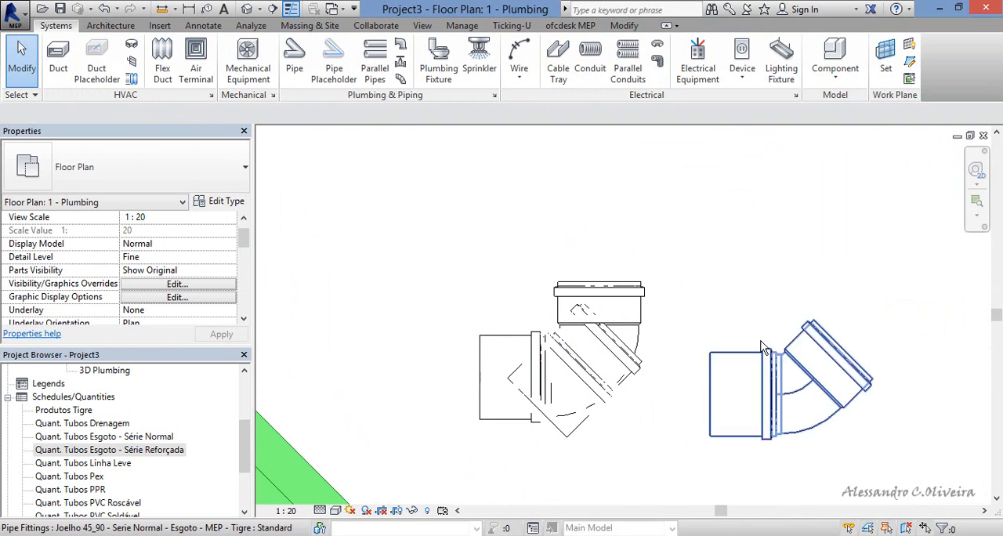
Delete the newly placed elbow that overlaps the first loose elbow.
{"action": "left_click", "coordinate": [652, 326]}
{"action": "left_click", "coordinate": [511, 421]}
{"action": "left_click", "coordinate": [499, 483]}
{"action": "left_click", "coordinate": [635, 341]}
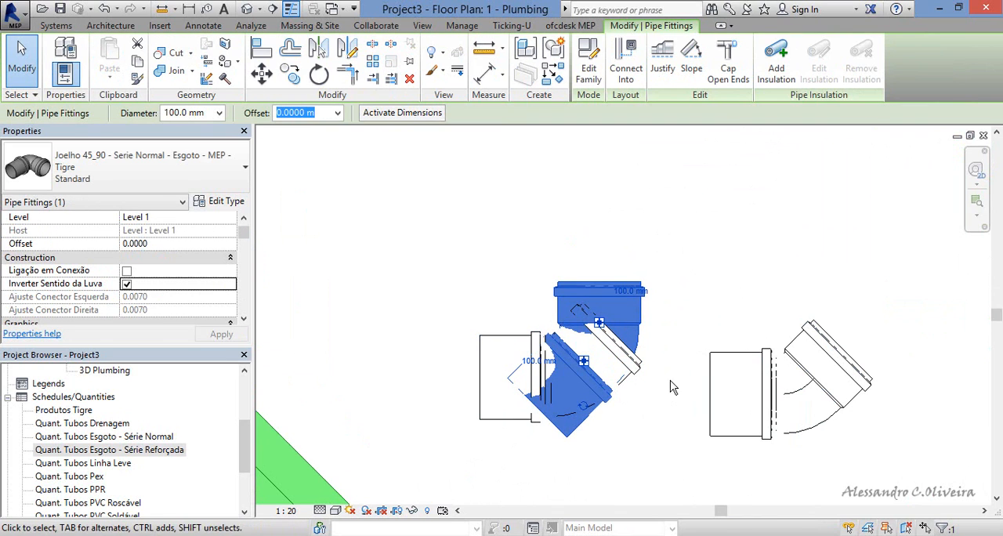
{"action": "left_click", "coordinate": [691, 295]}
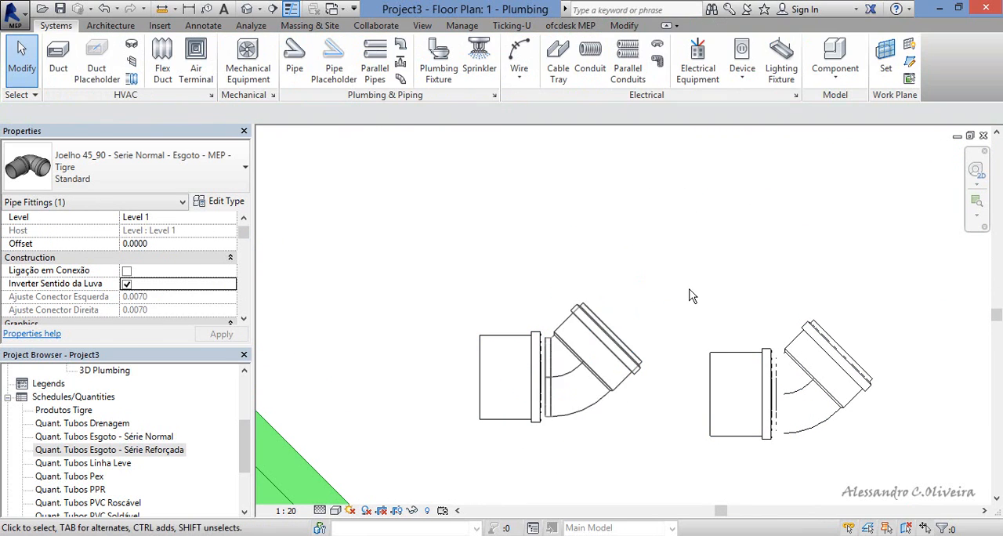
Enable Ligação em Conexão on the second loose elbow and connect a similar elbow to the first elbow's angled end.
{"action": "left_click", "coordinate": [814, 350]}
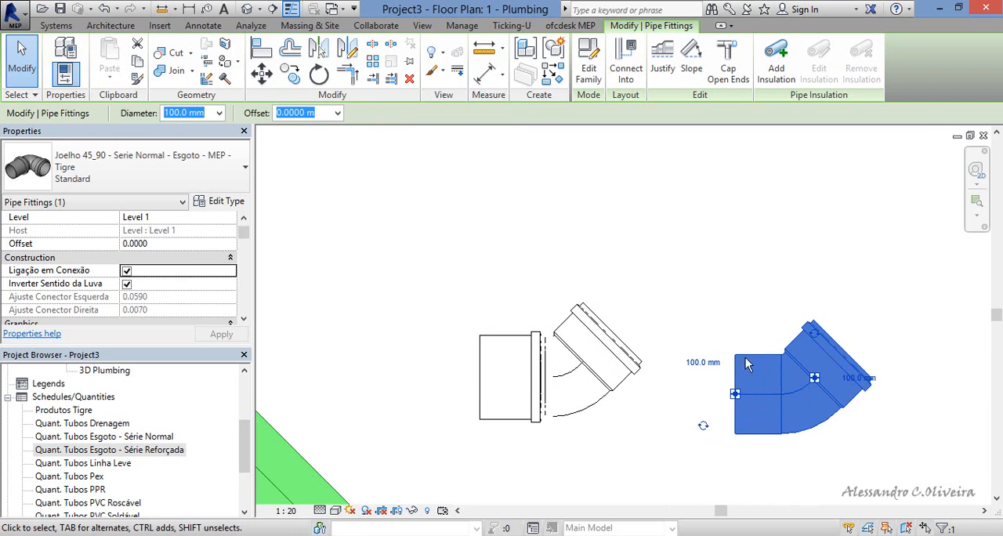
{"action": "right_click", "coordinate": [768, 367]}
{"action": "left_click", "coordinate": [813, 149]}
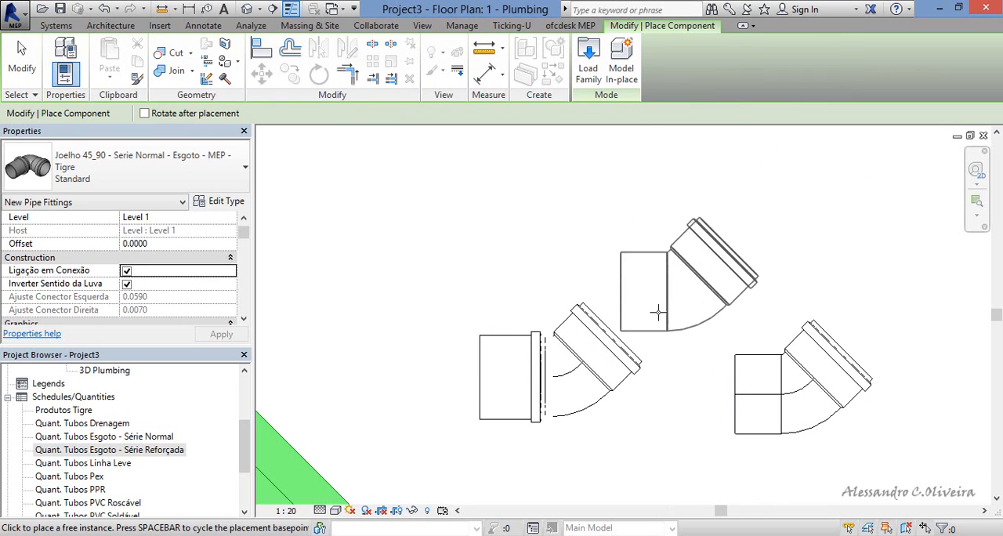
{"action": "left_click", "coordinate": [619, 342]}
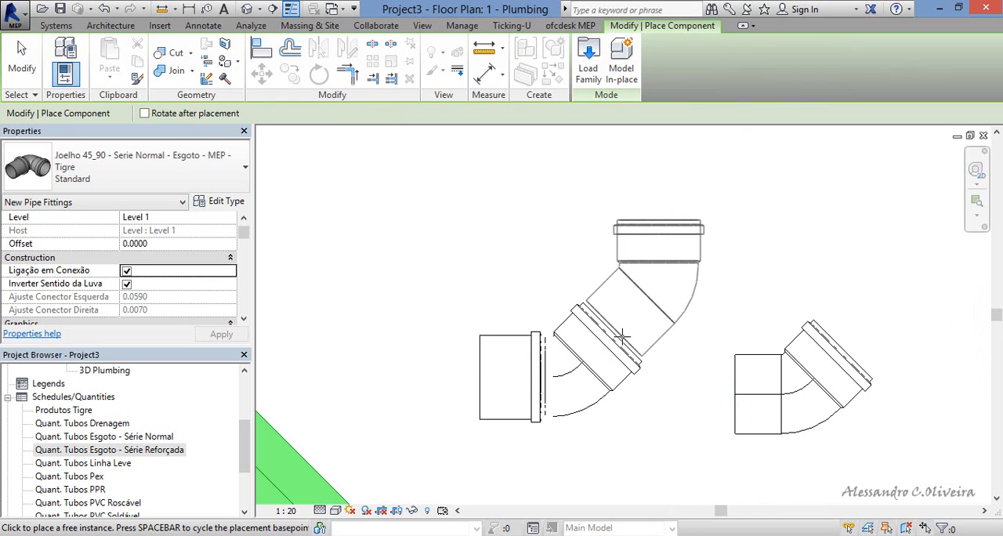
{"action": "key", "text": "Escape"}
{"action": "key", "text": "Escape"}
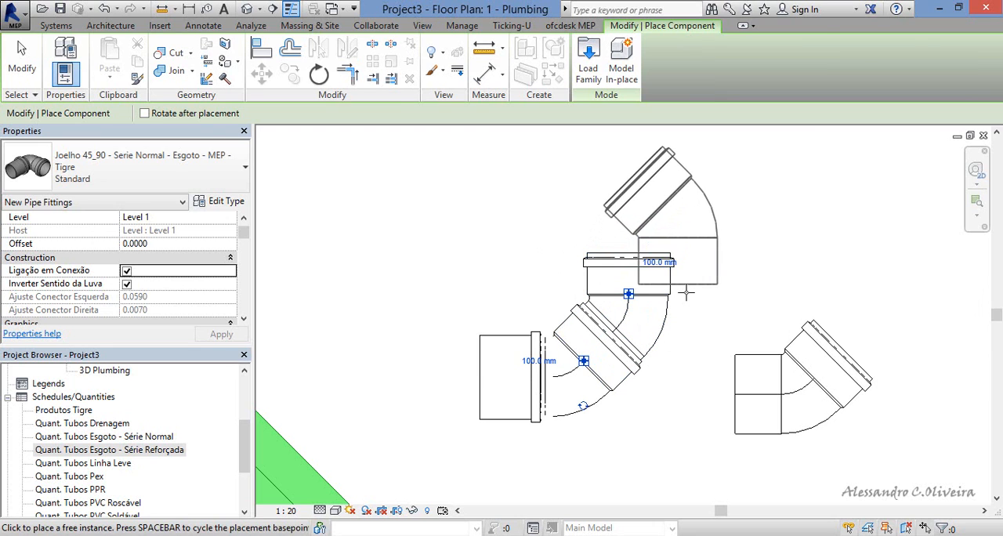
{"action": "left_click", "coordinate": [677, 307]}
{"action": "scroll", "coordinate": [670, 271], "scroll_direction": "down", "scroll_amount": 2}
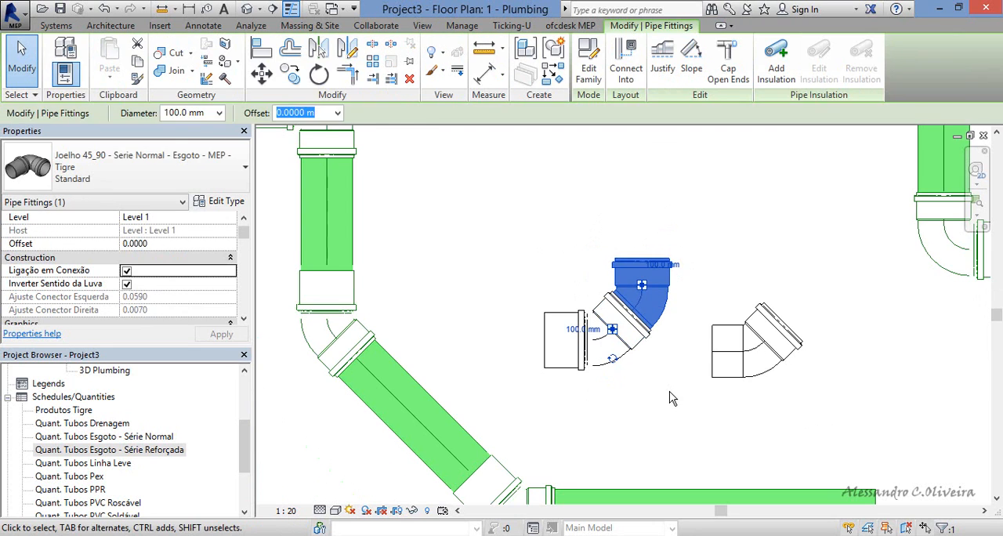
{"action": "left_click", "coordinate": [670, 392]}
{"action": "scroll", "coordinate": [631, 356], "scroll_direction": "up", "scroll_amount": 2}
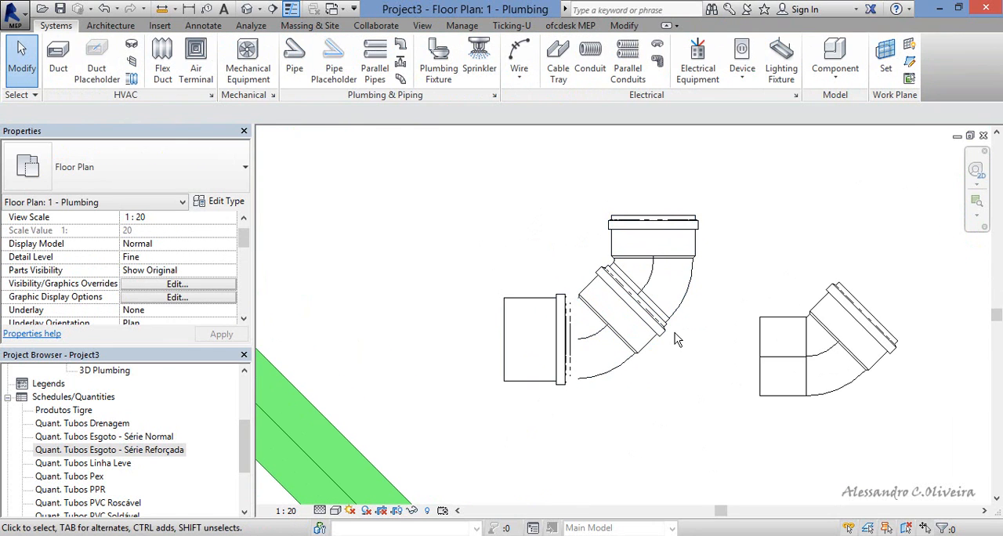
Rotate the attached elbow about its connection in two increments so its free end faces horizontally right.
{"action": "left_click", "coordinate": [654, 249]}
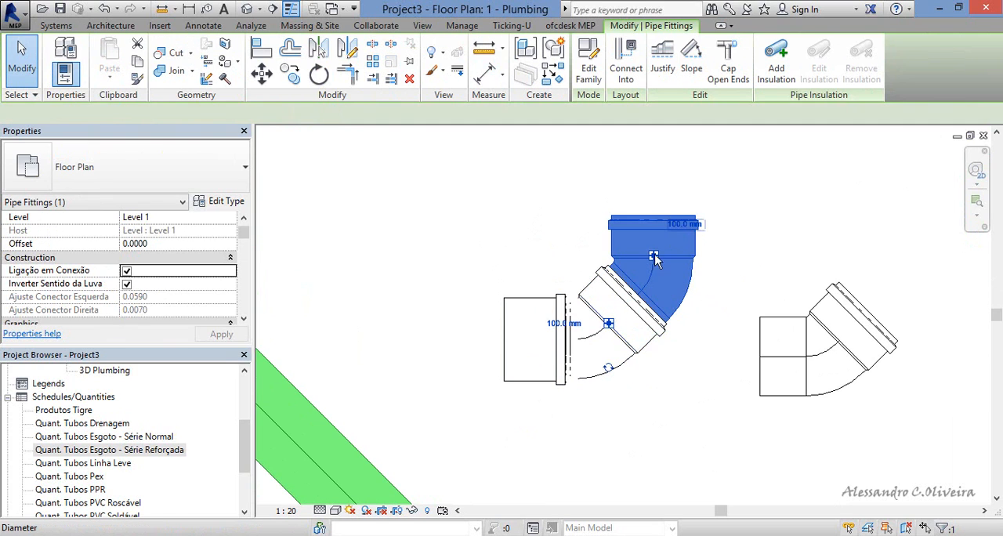
{"action": "left_click", "coordinate": [613, 371]}
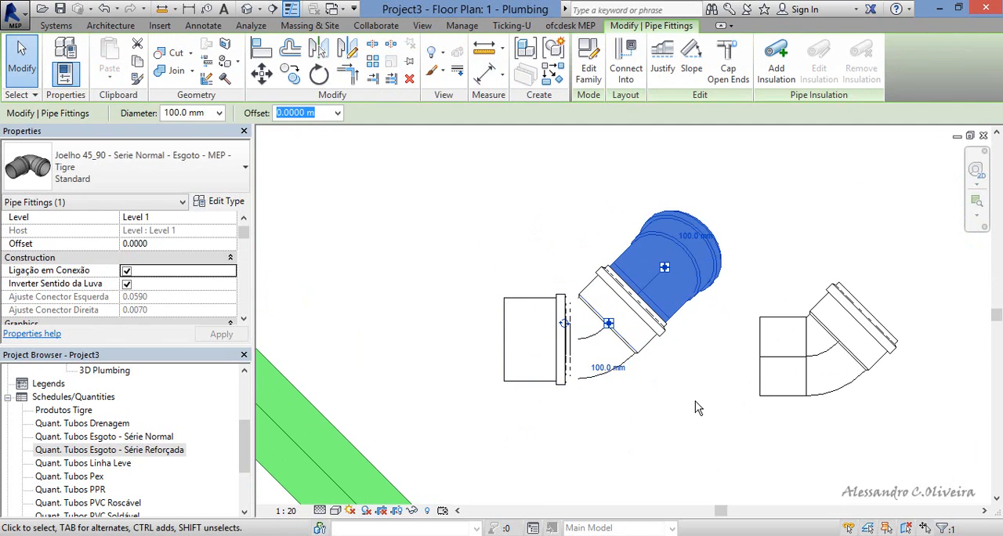
{"action": "left_click", "coordinate": [564, 323]}
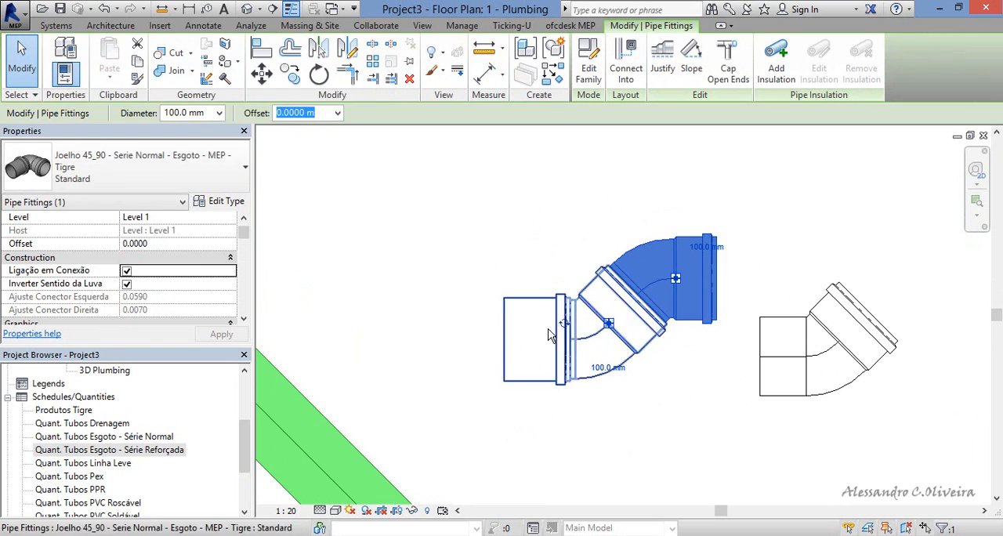
{"action": "key", "text": "Escape"}
{"action": "scroll", "coordinate": [627, 329], "scroll_direction": "down", "scroll_amount": 2}
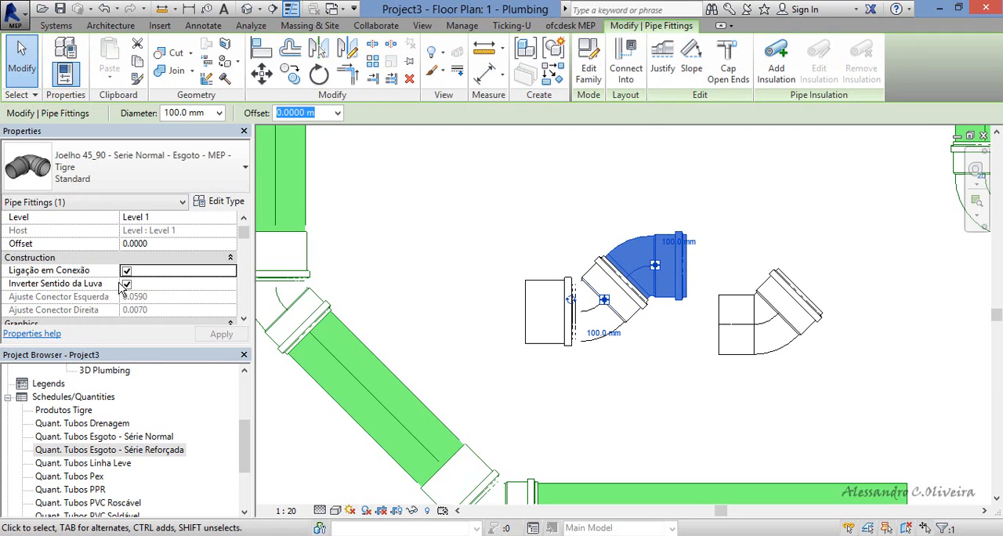
Disable Ligação em Conexão and Inverter Sentido da Luva on the attached elbow, and enable Ligação em Conexão on the first loose elbow.
{"action": "left_click", "coordinate": [127, 272]}
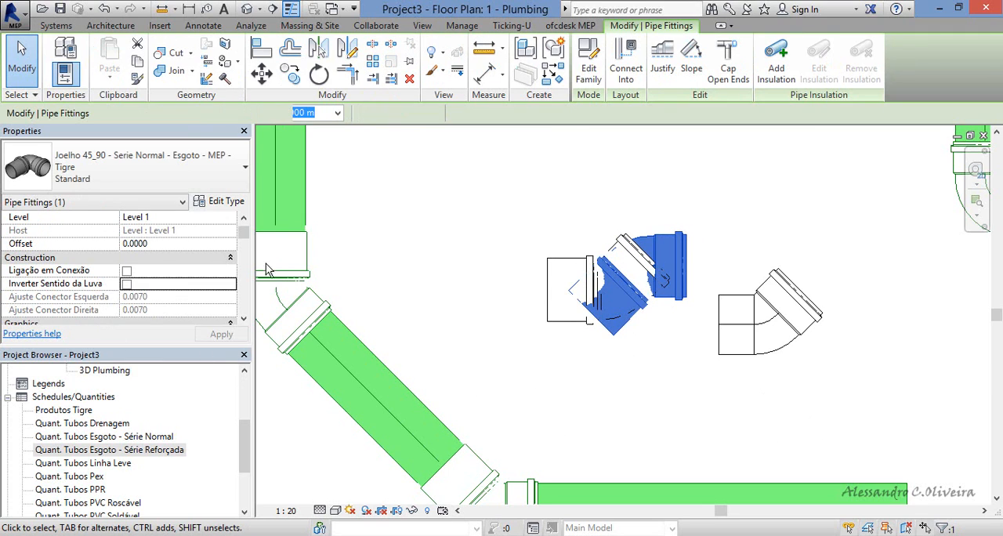
{"action": "left_click", "coordinate": [544, 197]}
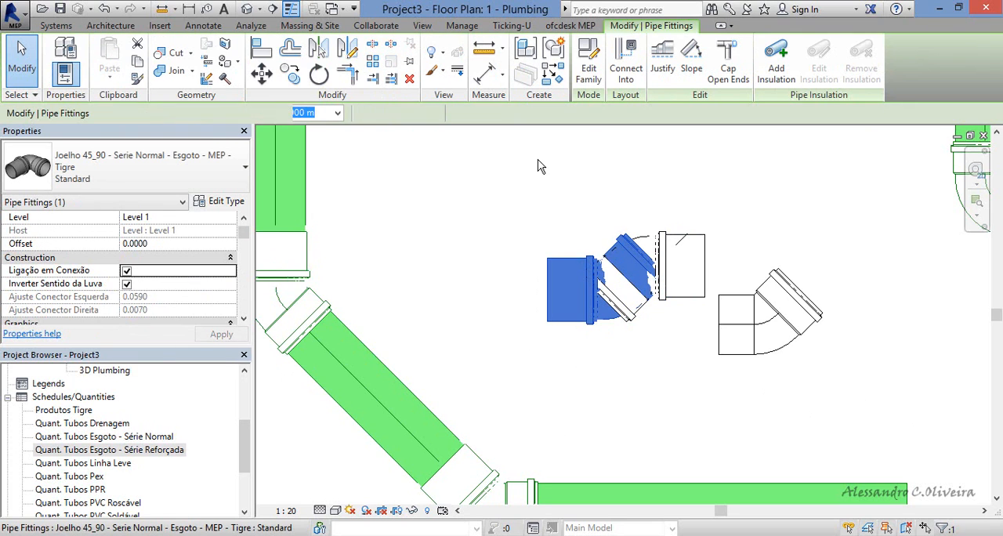
{"action": "left_click", "coordinate": [564, 200]}
Select the three loose elbows above the lower horizontal pipe and delete them.
{"action": "scroll", "coordinate": [564, 200], "scroll_direction": "down", "scroll_amount": 4}
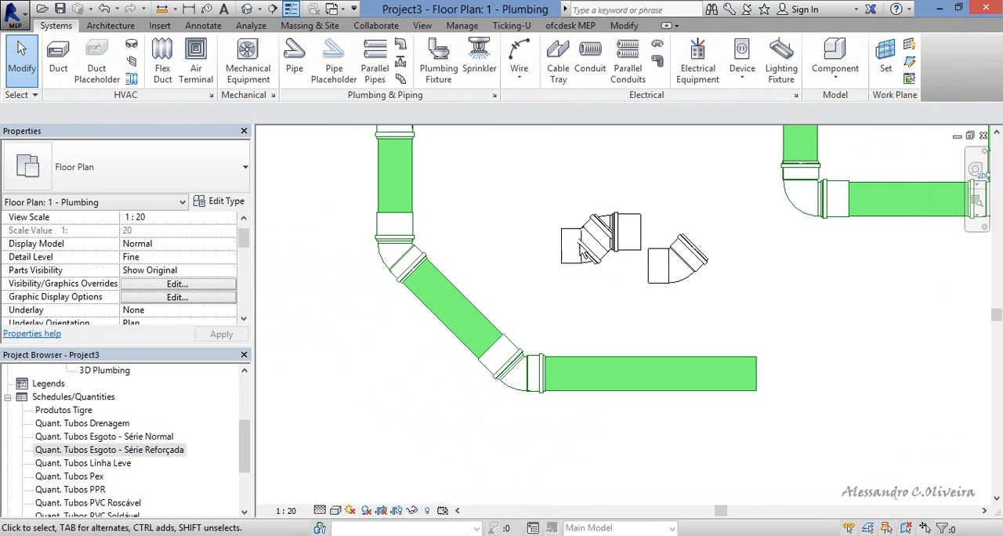
{"action": "scroll", "coordinate": [618, 376], "scroll_direction": "down", "scroll_amount": 3}
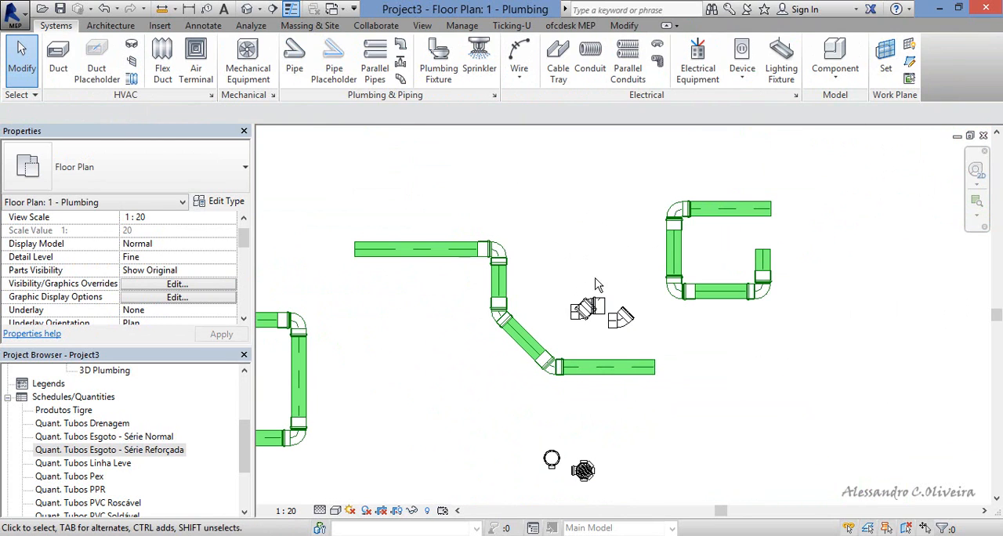
{"action": "left_click_drag", "start_coordinate": [620, 256], "coordinate": [580, 342]}
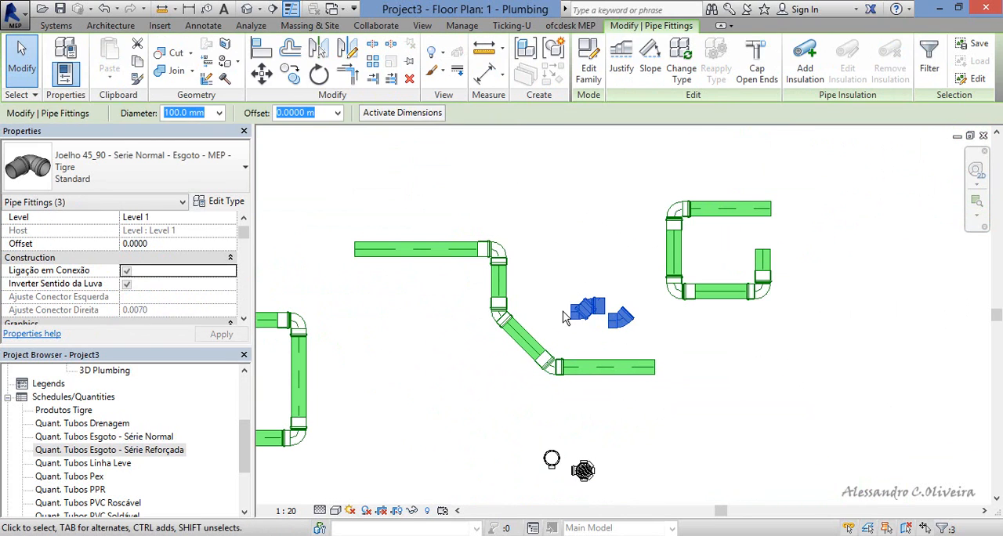
{"action": "key", "text": "Delete"}
{"action": "scroll", "coordinate": [544, 372], "scroll_direction": "up", "scroll_amount": 2}
{"action": "scroll", "coordinate": [596, 343], "scroll_direction": "up", "scroll_amount": 1}
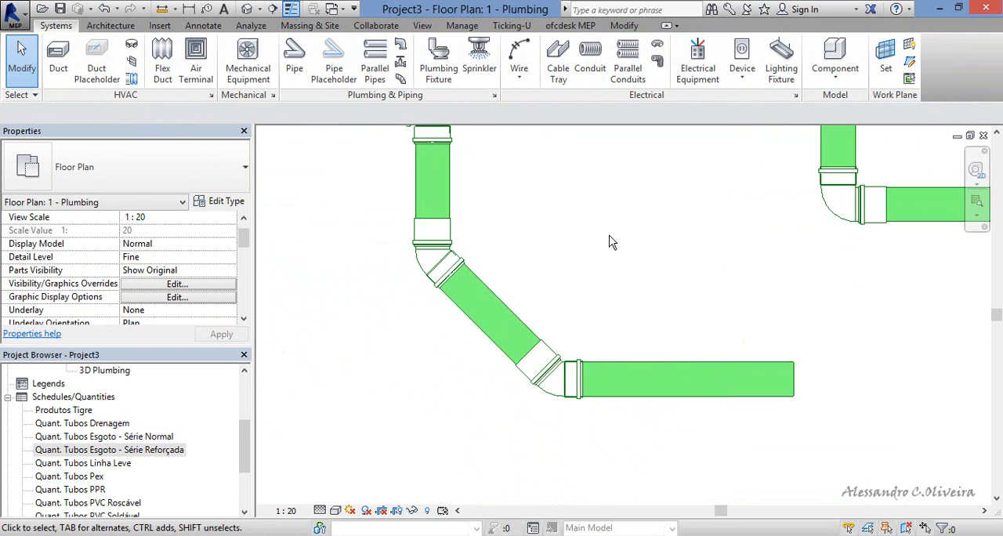
{"action": "scroll", "coordinate": [608, 233], "scroll_direction": "down", "scroll_amount": 2}
{"action": "scroll", "coordinate": [603, 419], "scroll_direction": "up", "scroll_amount": 2}
{"action": "scroll", "coordinate": [605, 423], "scroll_direction": "down", "scroll_amount": 1}
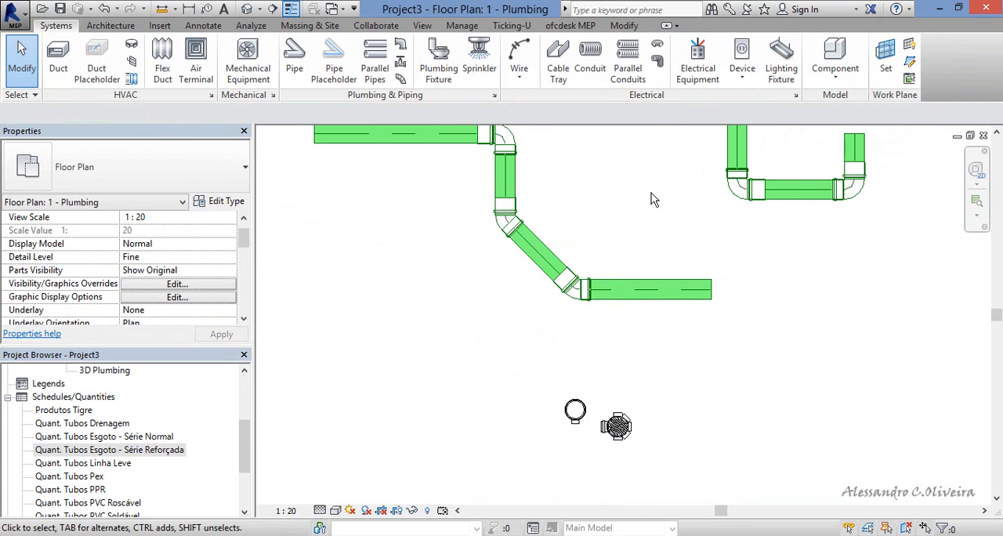
Draw a similar pipe at 0.5 m offset from the lower horizontal pipe, about 1.18 m up, across left, and down to the upper horizontal pipe.
{"action": "middle_click_drag", "start_coordinate": [657, 283], "coordinate": [662, 385]}
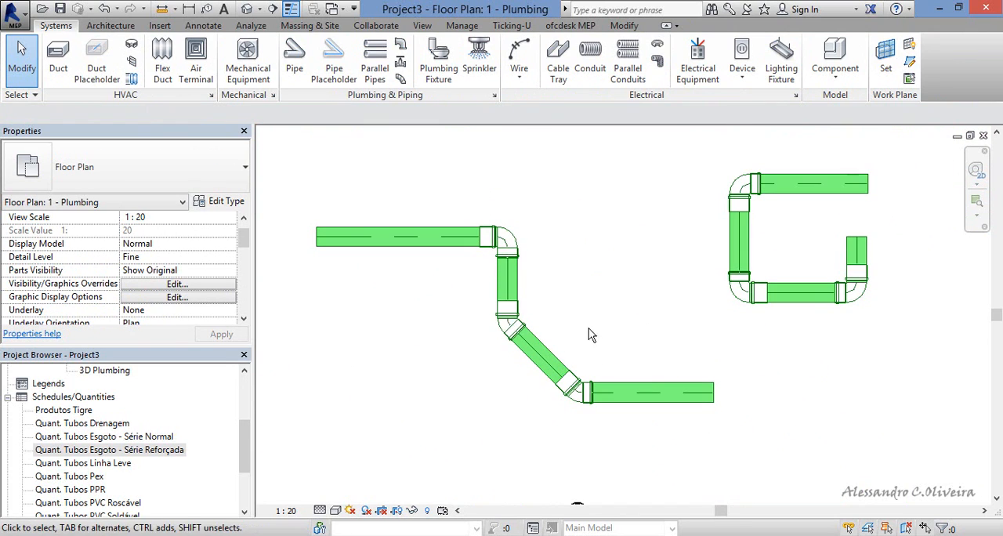
{"action": "left_click", "coordinate": [658, 399]}
{"action": "right_click", "coordinate": [656, 400]}
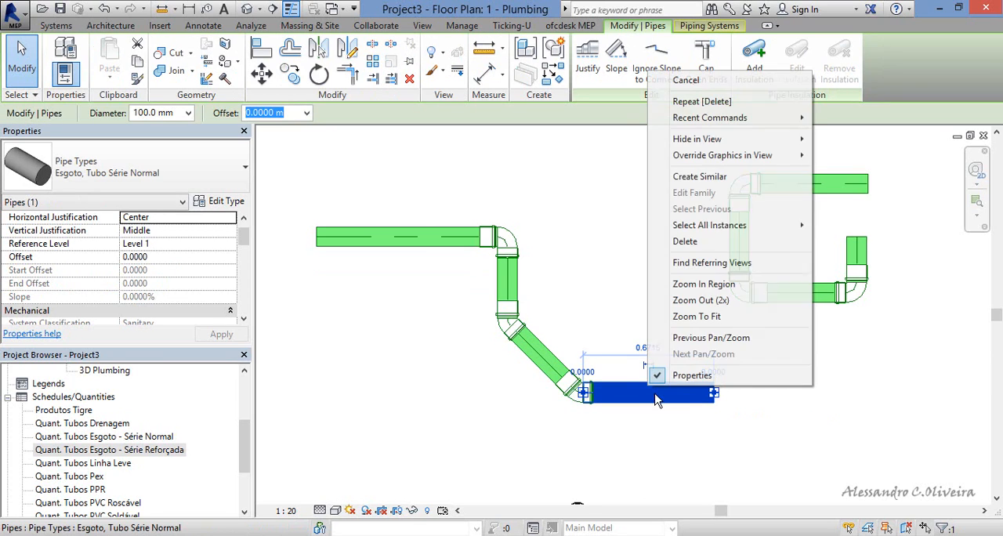
{"action": "left_click", "coordinate": [698, 176]}
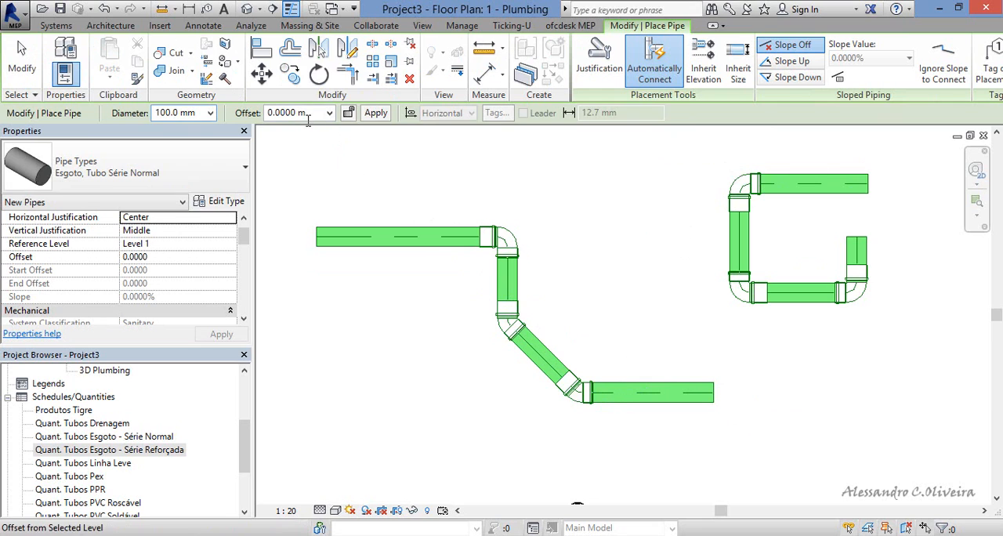
{"action": "left_click", "coordinate": [668, 400]}
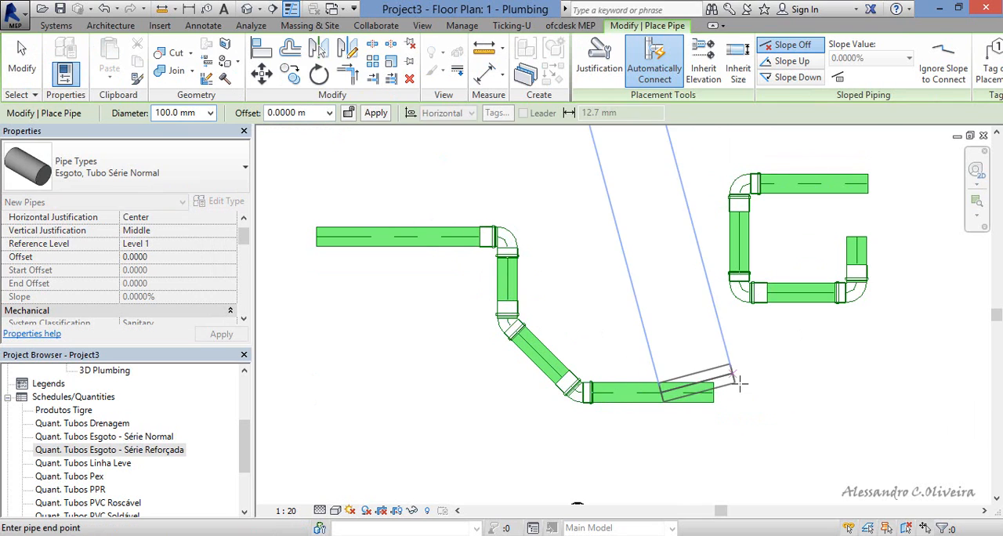
{"action": "left_click", "coordinate": [319, 114]}
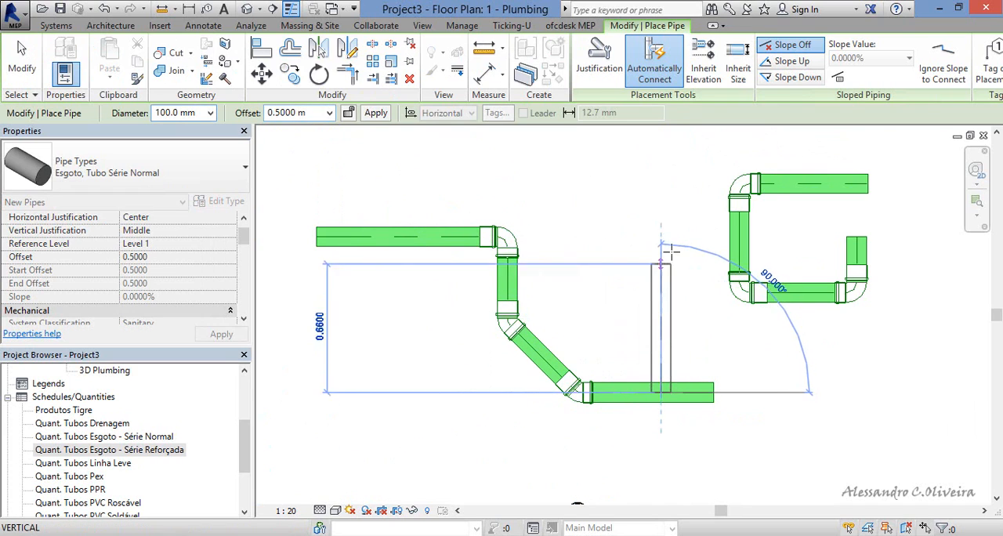
{"action": "left_click", "coordinate": [430, 166]}
{"action": "left_click", "coordinate": [385, 163]}
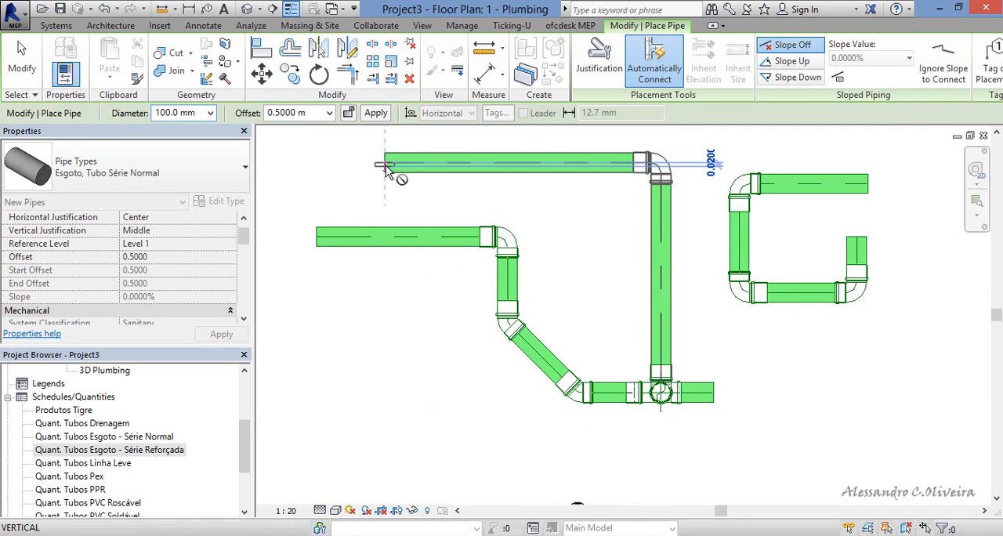
{"action": "left_click", "coordinate": [384, 237]}
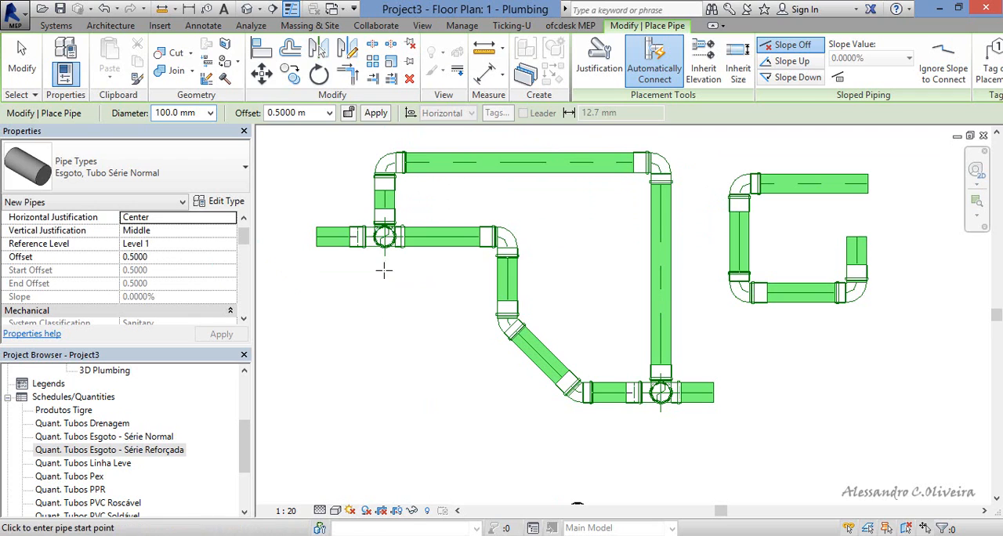
{"action": "key", "text": "Escape"}
{"action": "key", "text": "Escape"}
Open the default 3D view and set its detail level to Fine.
{"action": "scroll", "coordinate": [401, 243], "scroll_direction": "up", "scroll_amount": 2}
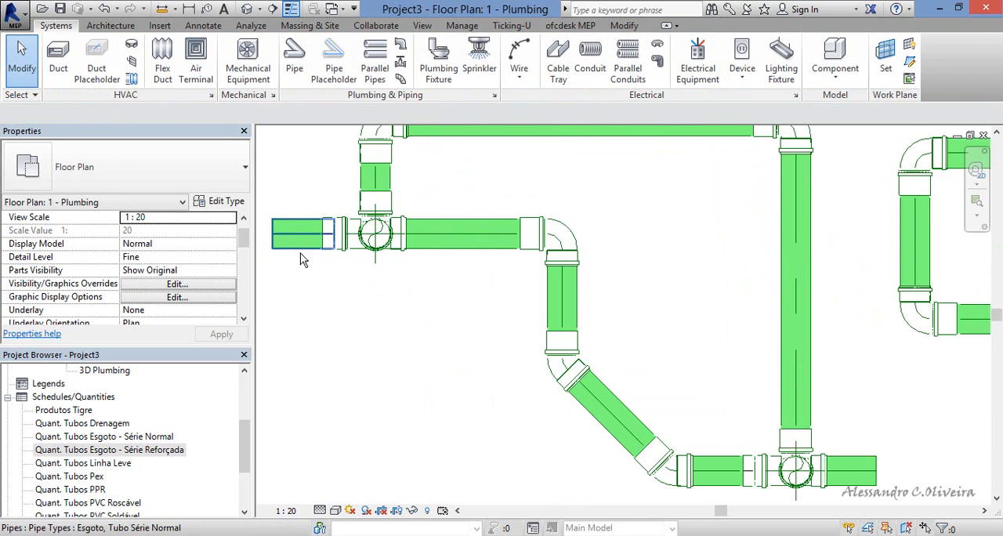
{"action": "scroll", "coordinate": [468, 319], "scroll_direction": "down", "scroll_amount": 1}
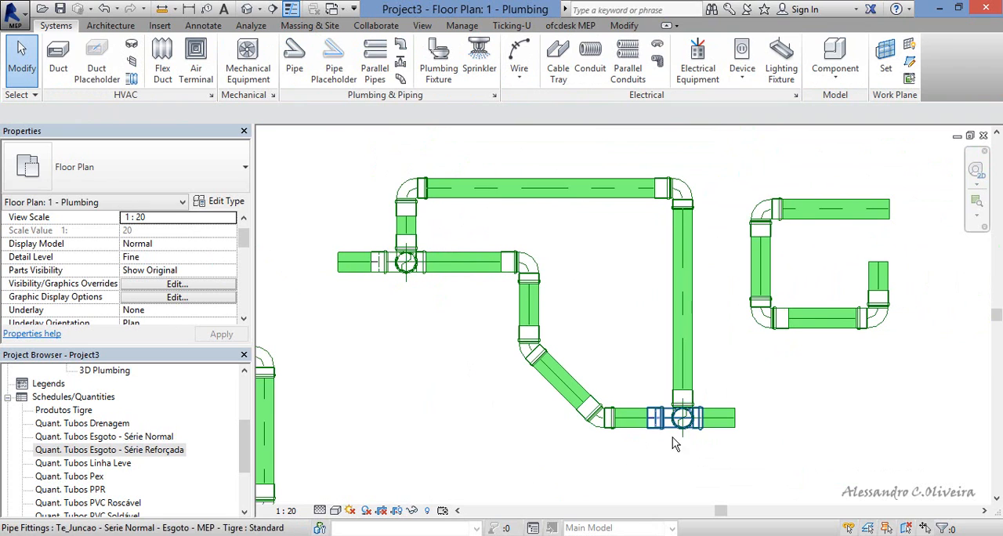
{"action": "left_click", "coordinate": [247, 10]}
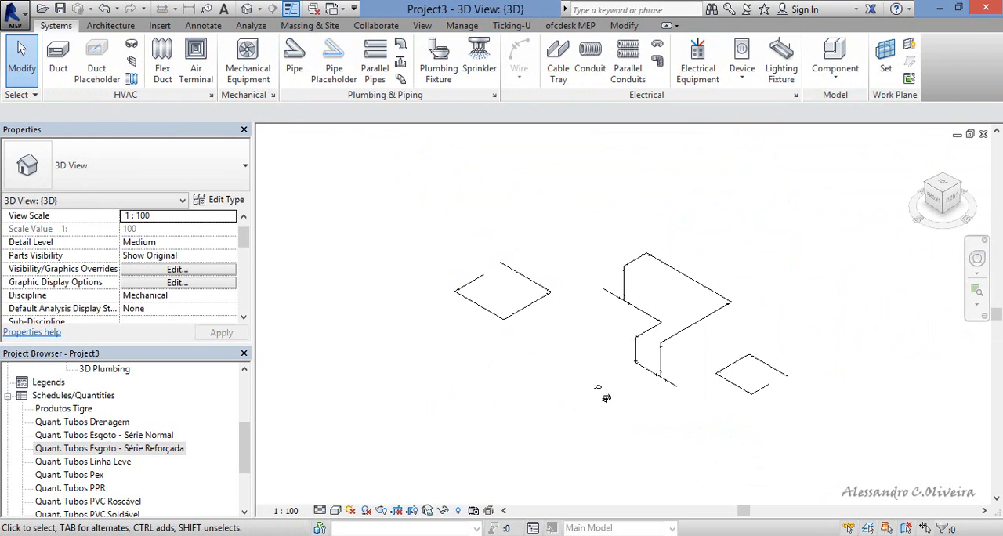
{"action": "left_click", "coordinate": [321, 510]}
{"action": "left_click", "coordinate": [345, 498]}
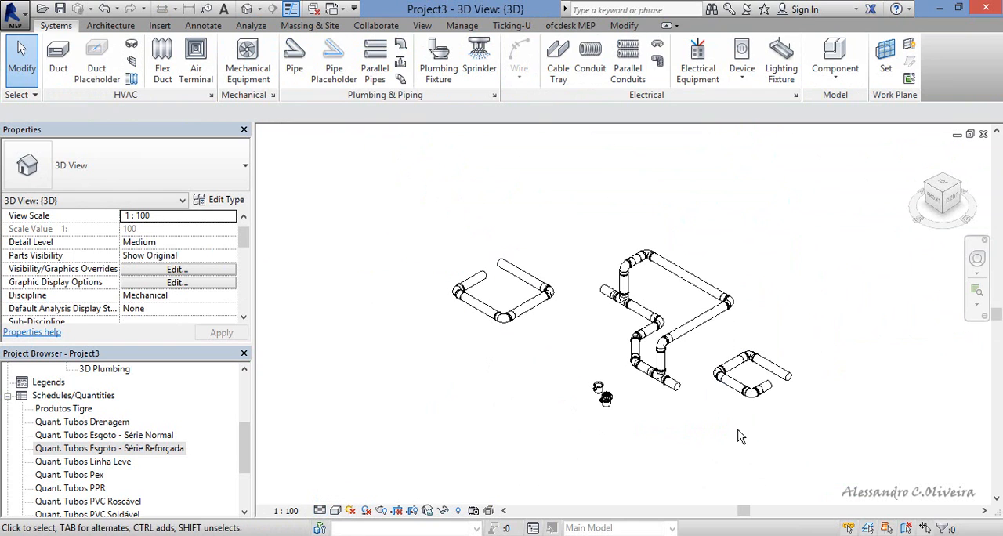
Examine the Te_Juncao tee where the vertical pipe joins the horizontal sewer pipe, including its connection options.
{"action": "scroll", "coordinate": [697, 335], "scroll_direction": "up", "scroll_amount": 6}
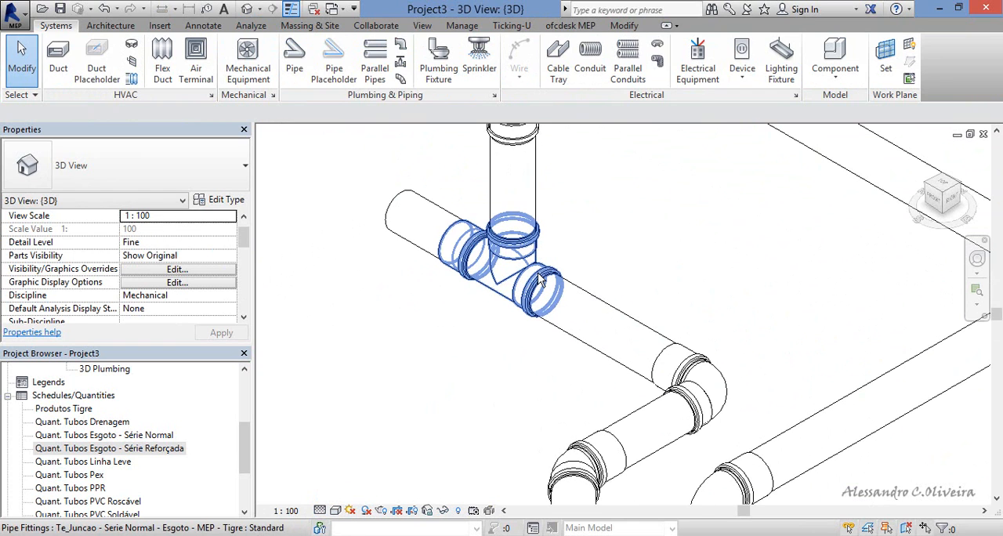
{"action": "scroll", "coordinate": [548, 307], "scroll_direction": "down", "scroll_amount": 2}
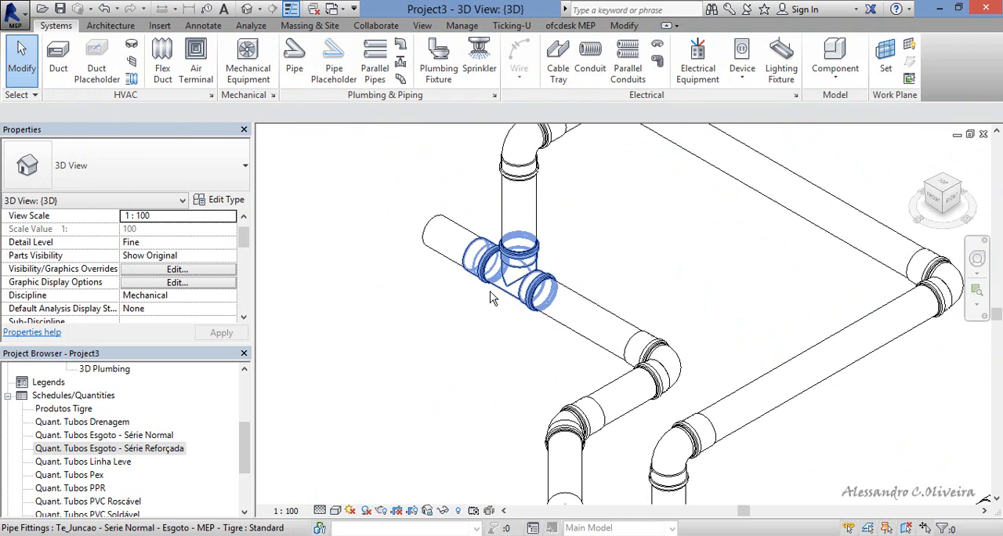
{"action": "left_click", "coordinate": [475, 312]}
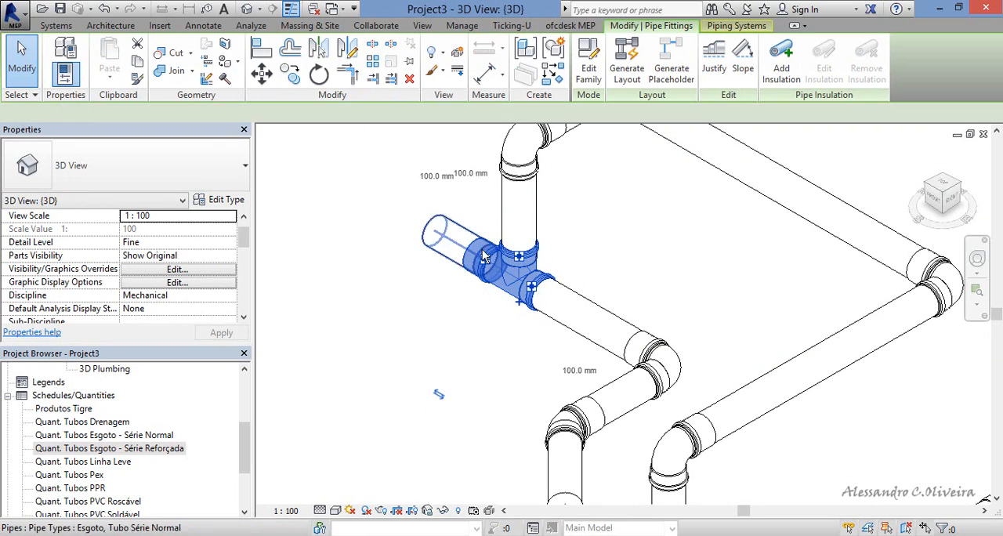
{"action": "key", "text": "Escape"}
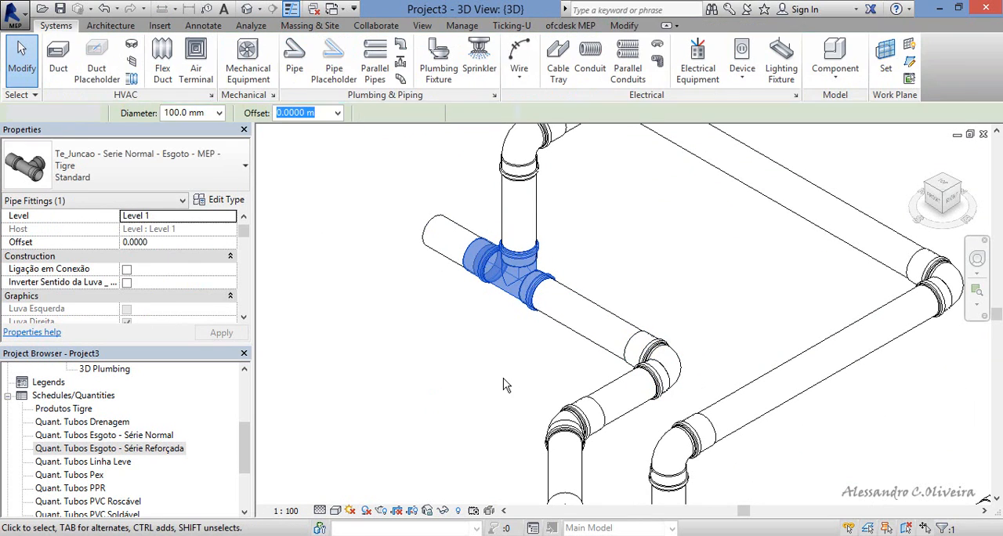
{"action": "scroll", "coordinate": [554, 313], "scroll_direction": "down", "scroll_amount": 2}
Enable Inverter Sentido da Luva on the upper corner elbow of the raised pipe run and review the runs in 3D.
{"action": "scroll", "coordinate": [576, 150], "scroll_direction": "up", "scroll_amount": 2}
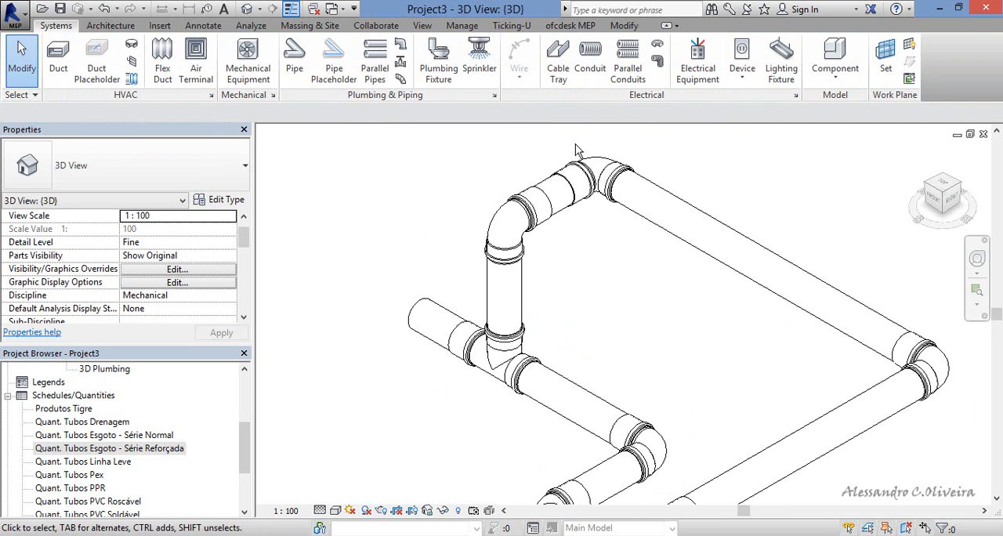
{"action": "left_click", "coordinate": [595, 164]}
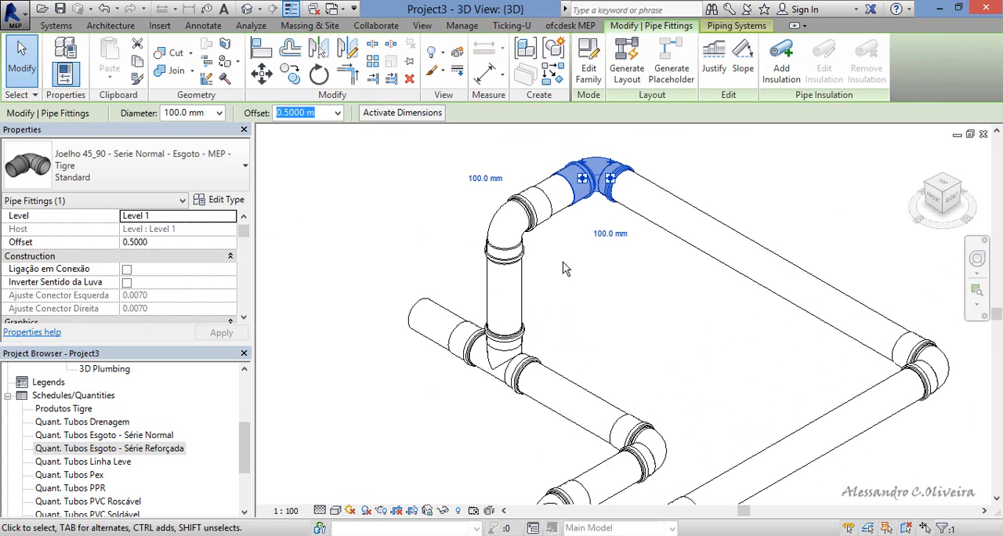
{"action": "scroll", "coordinate": [562, 259], "scroll_direction": "down", "scroll_amount": 1}
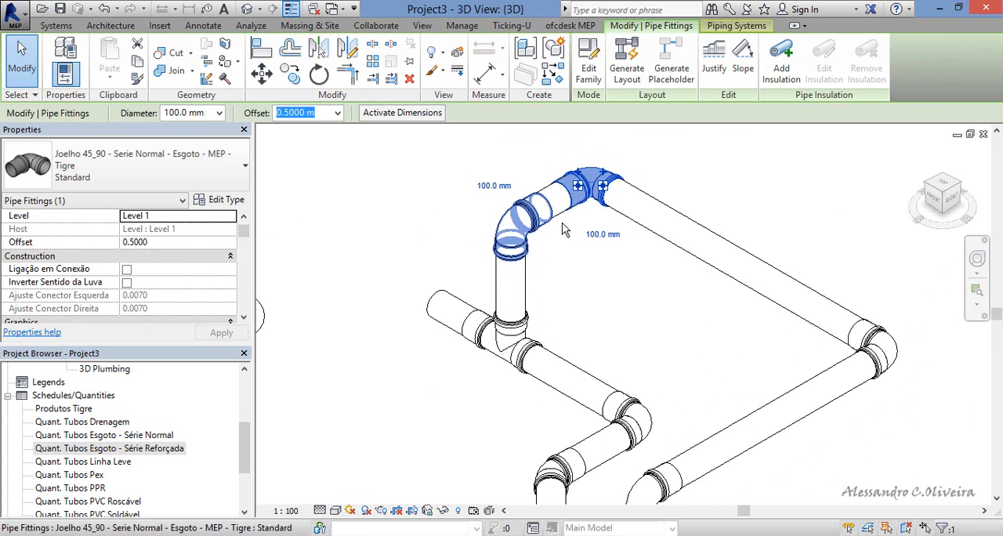
{"action": "left_click", "coordinate": [126, 282]}
{"action": "left_click", "coordinate": [650, 303]}
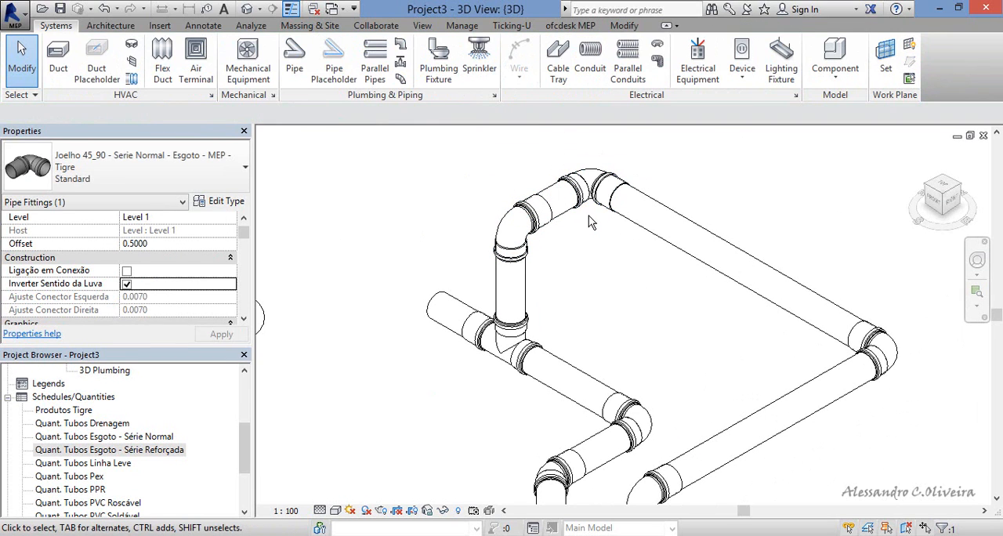
{"action": "scroll", "coordinate": [585, 190], "scroll_direction": "down", "scroll_amount": 2}
{"action": "middle_click_drag", "start_coordinate": [676, 413], "coordinate": [654, 372]}
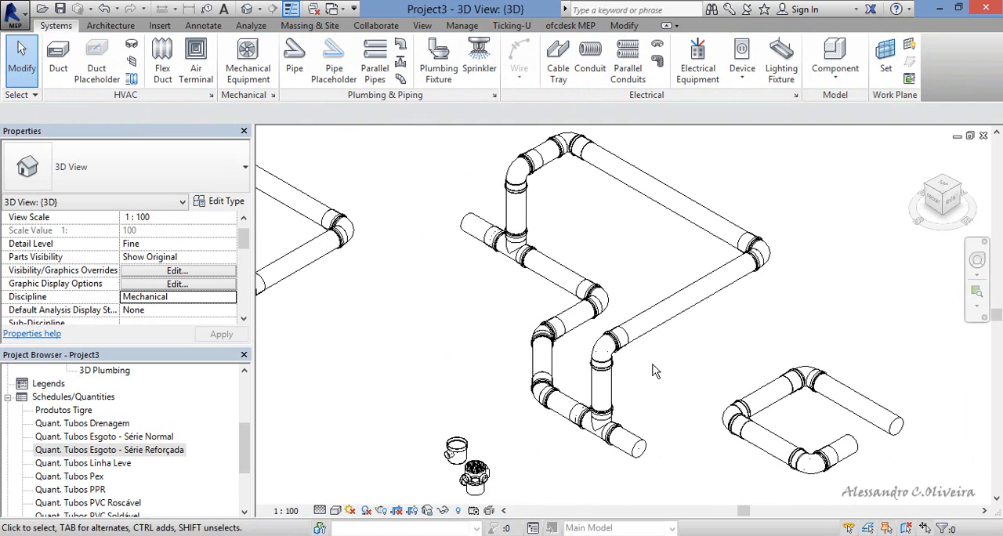
{"action": "scroll", "coordinate": [548, 312], "scroll_direction": "down", "scroll_amount": 2}
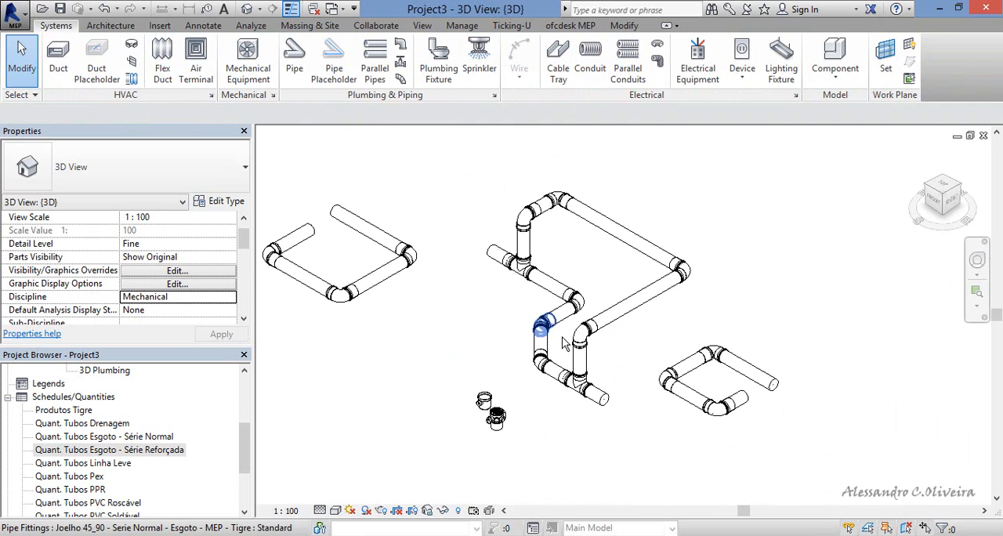